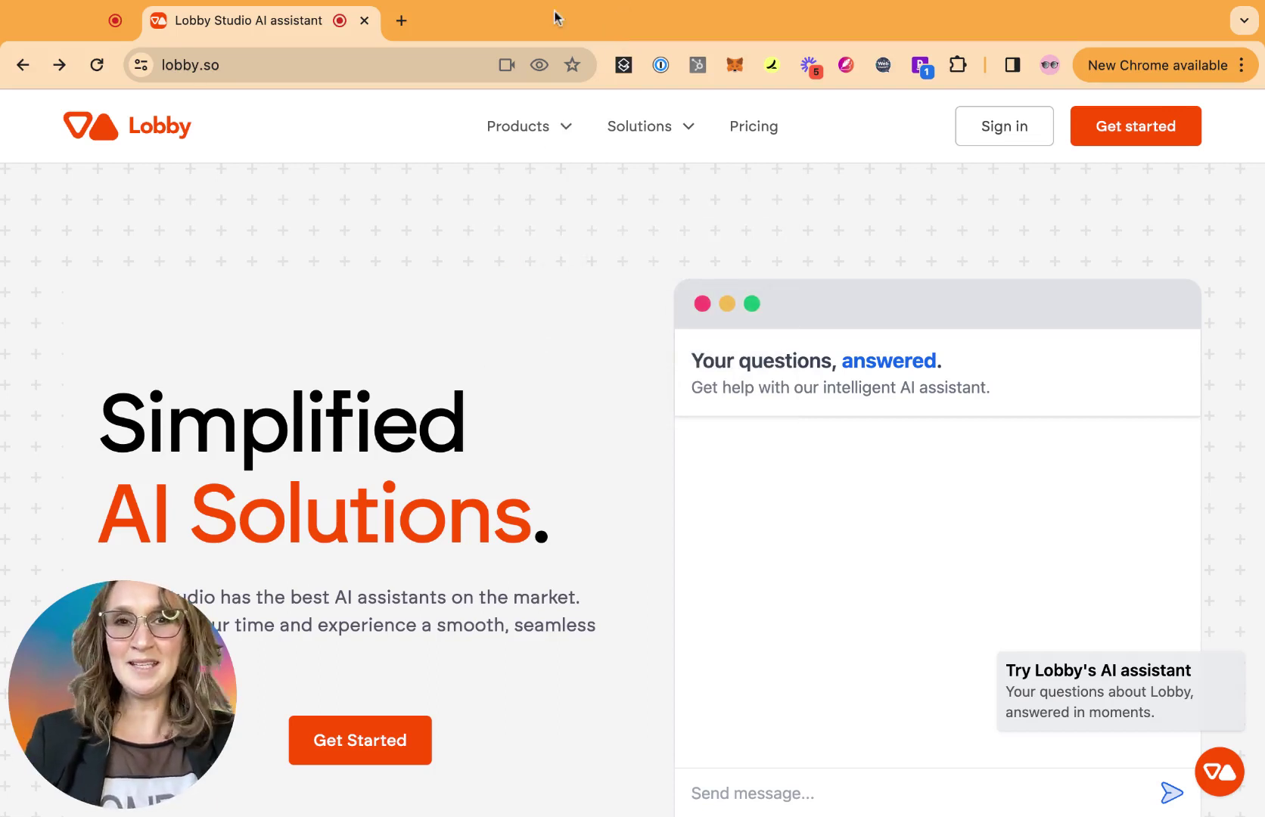
Step: Open the Lobby website's For Writers page from the Solutions mega-menu
mouse_move(515, 151)
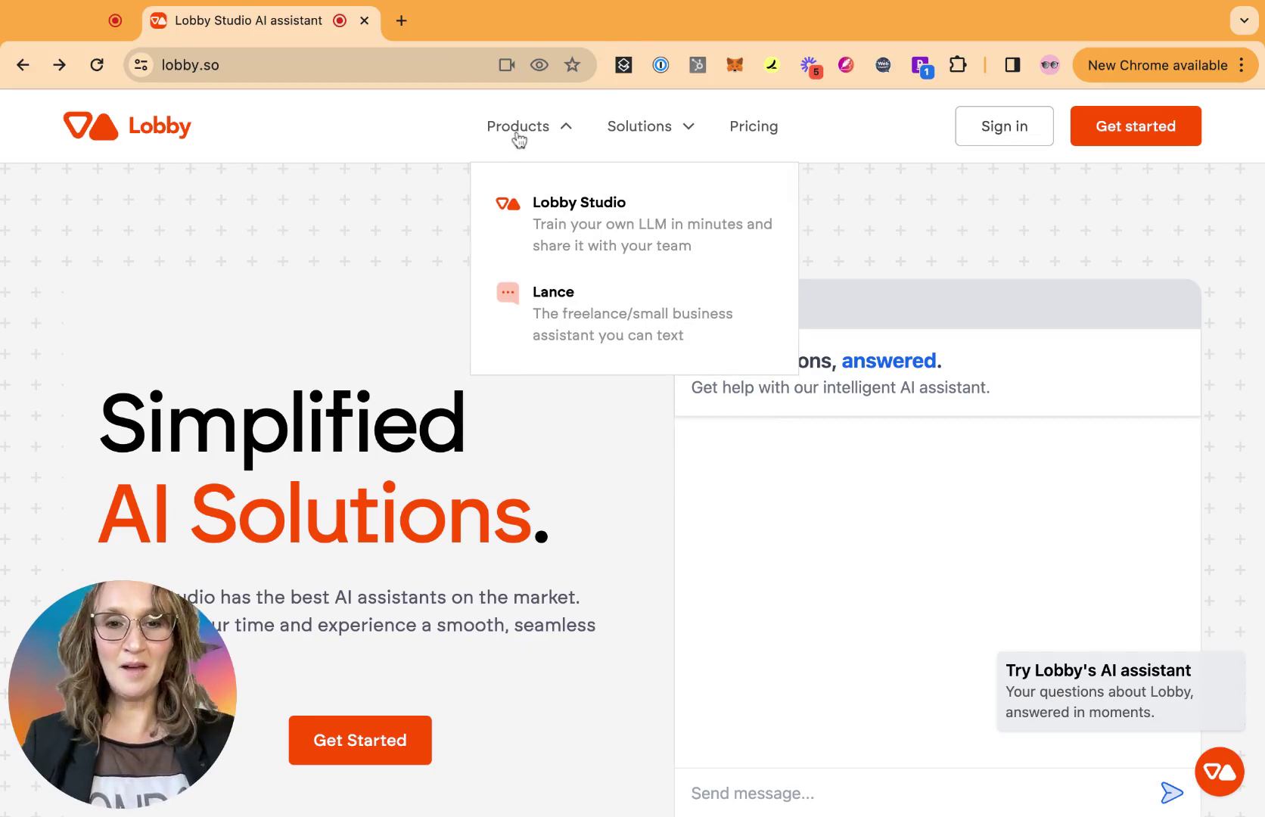
mouse_move(640, 136)
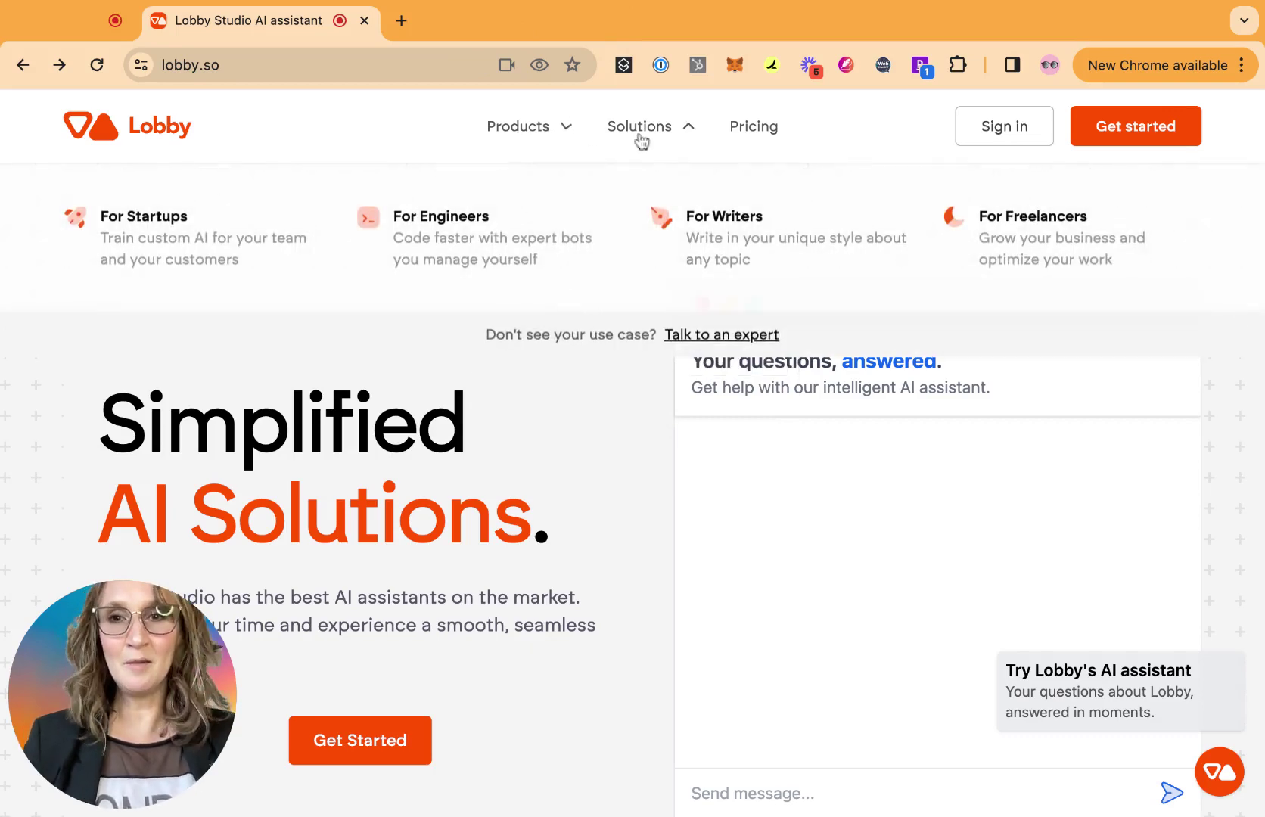
click(712, 233)
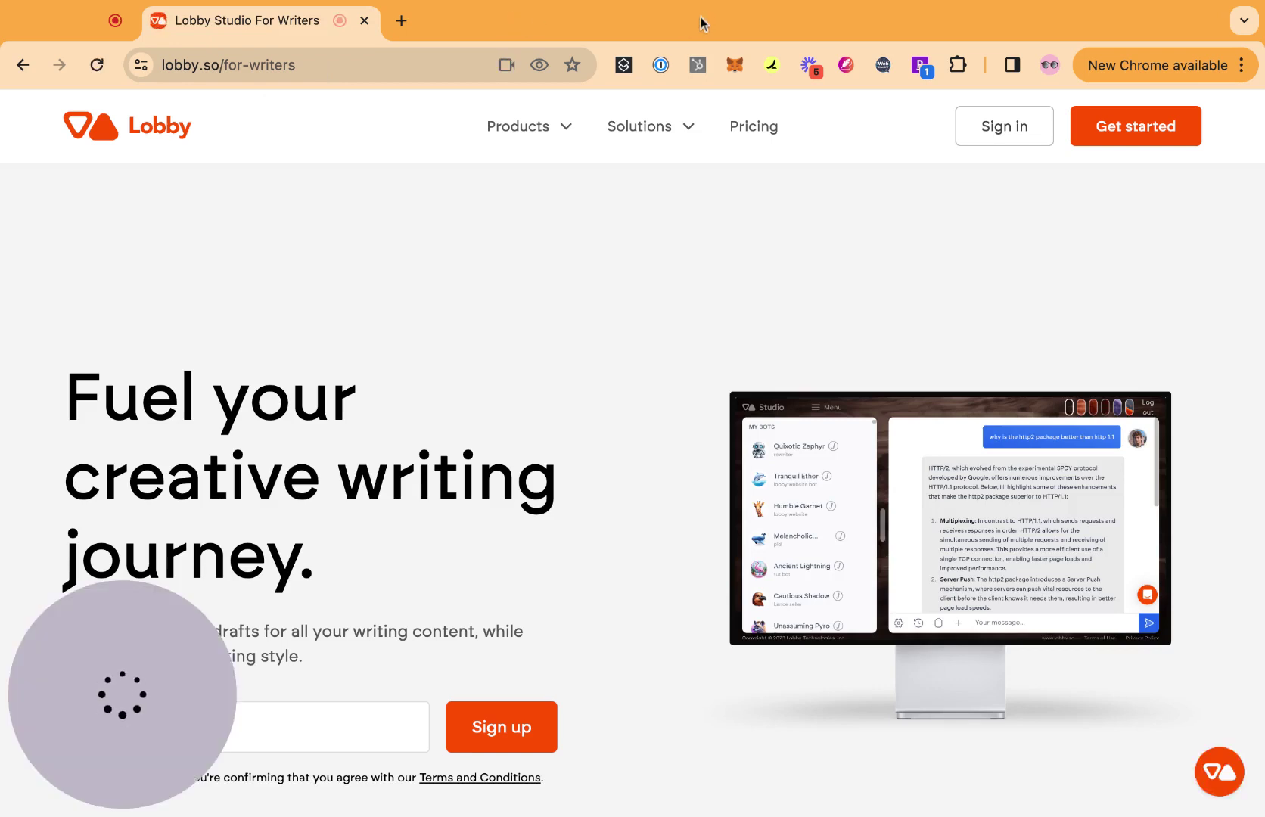
Step: Sign in to Lobby Studio with the account email and password to reach the chat dashboard
click(1002, 138)
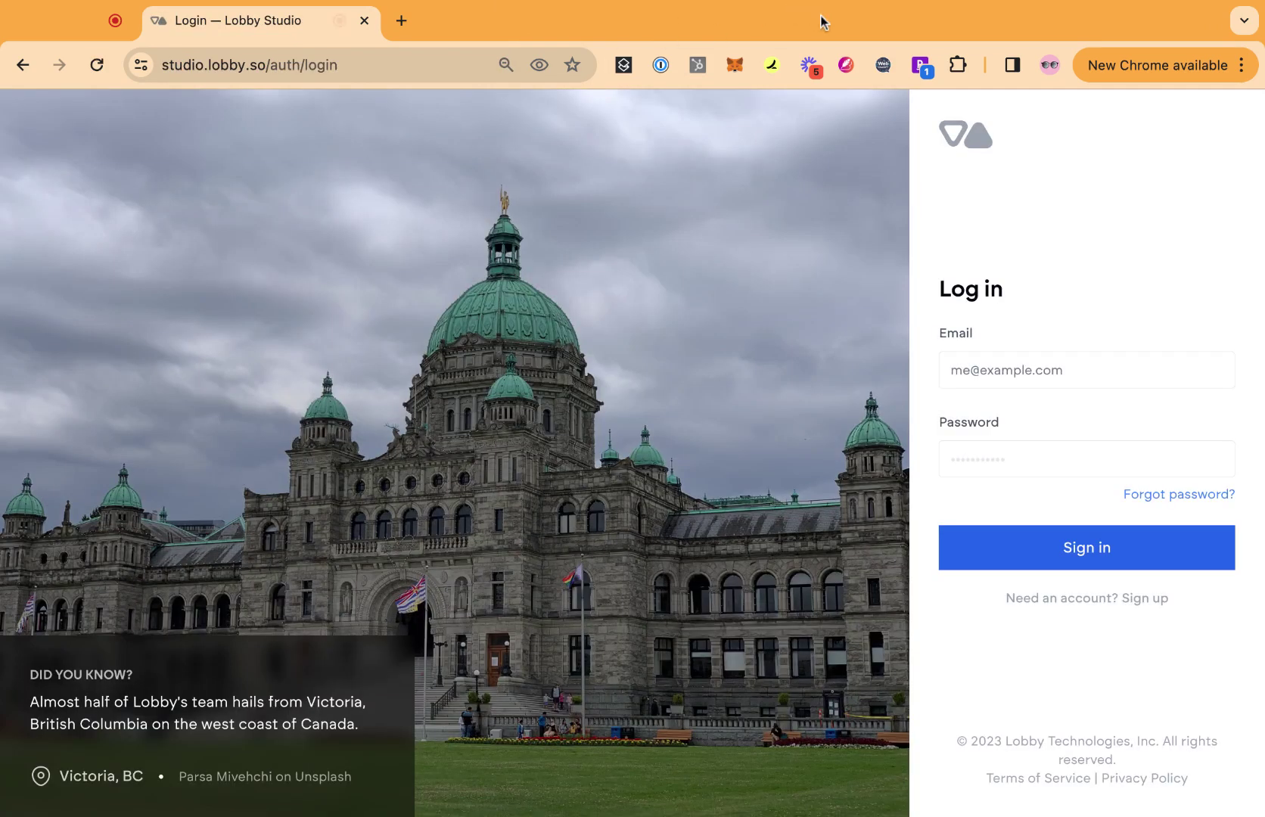
click(1065, 546)
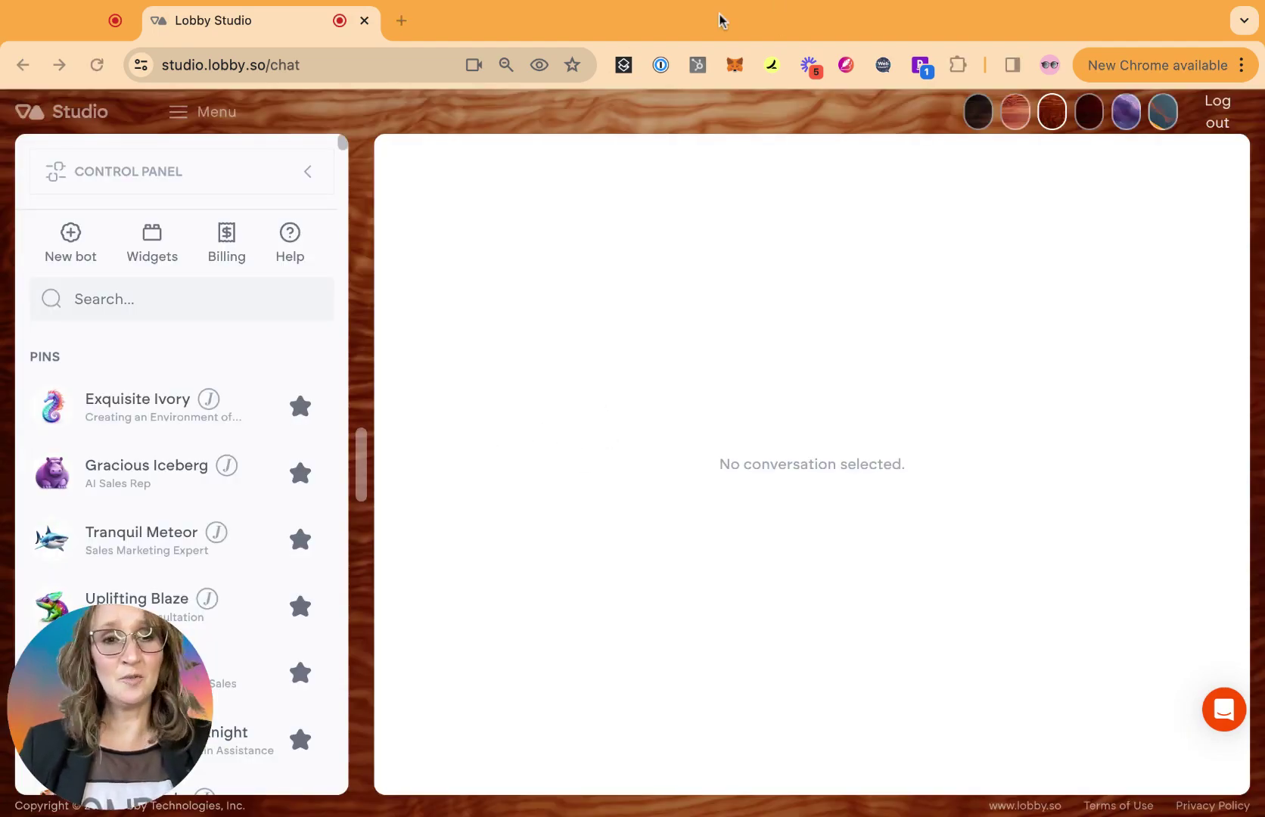
click(719, 17)
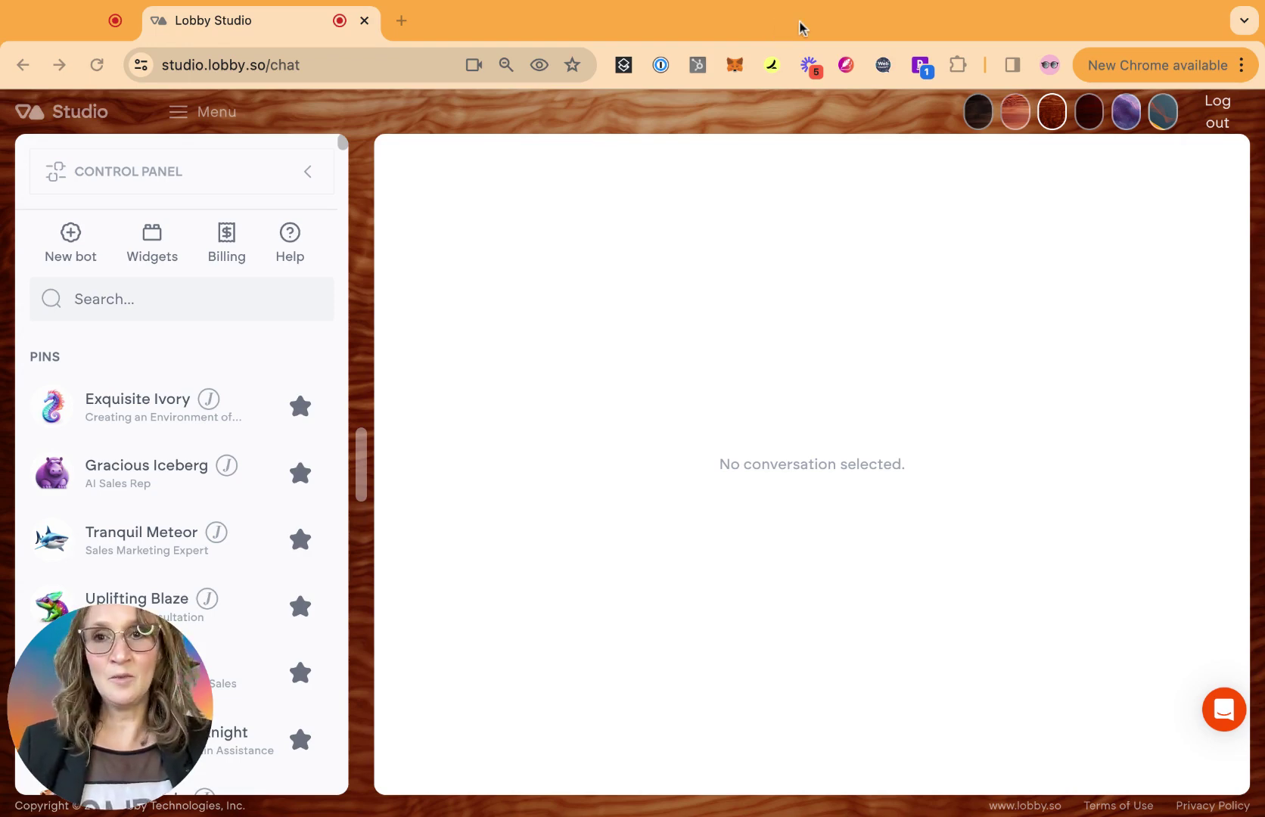
Step: Open the Bot Builder from the Studio apps menu
click(732, 21)
scroll(151, 303, up, 1)
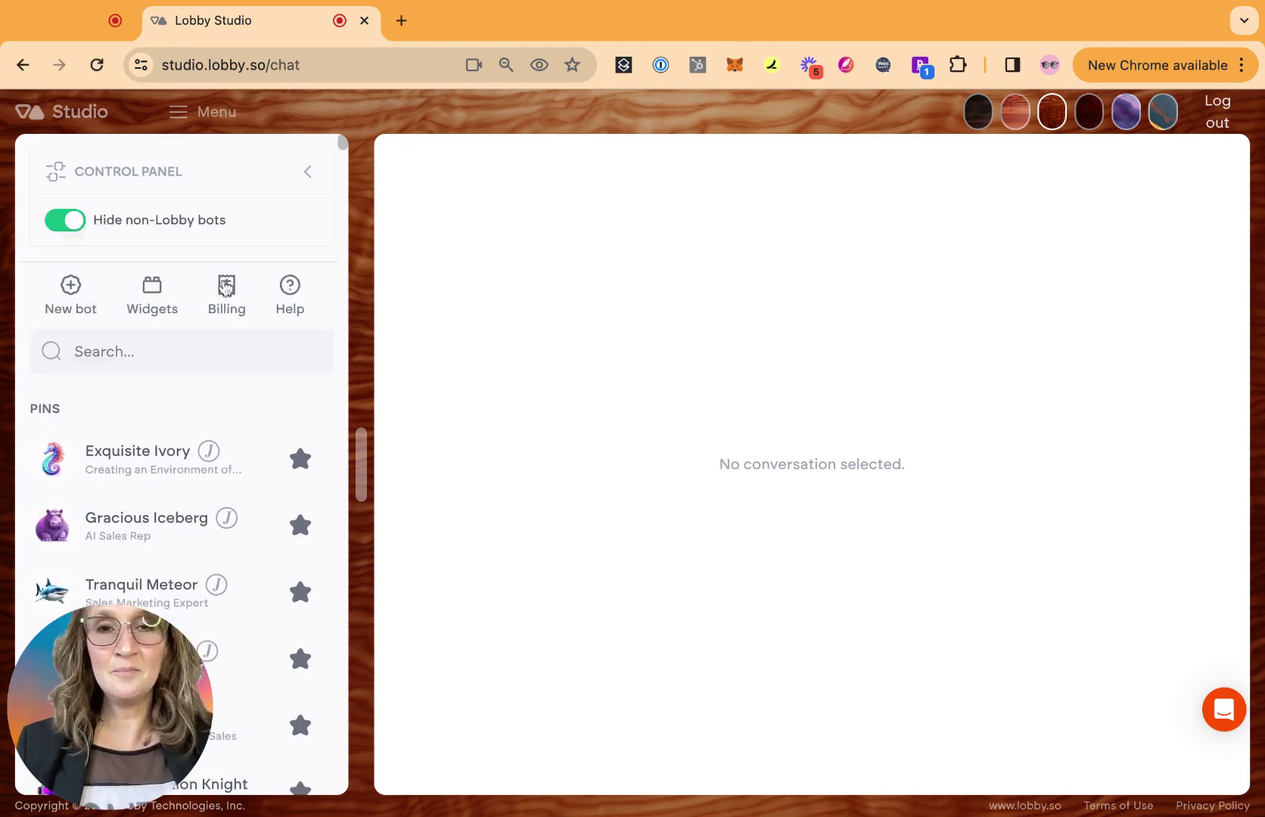
scroll(136, 257, down, 1)
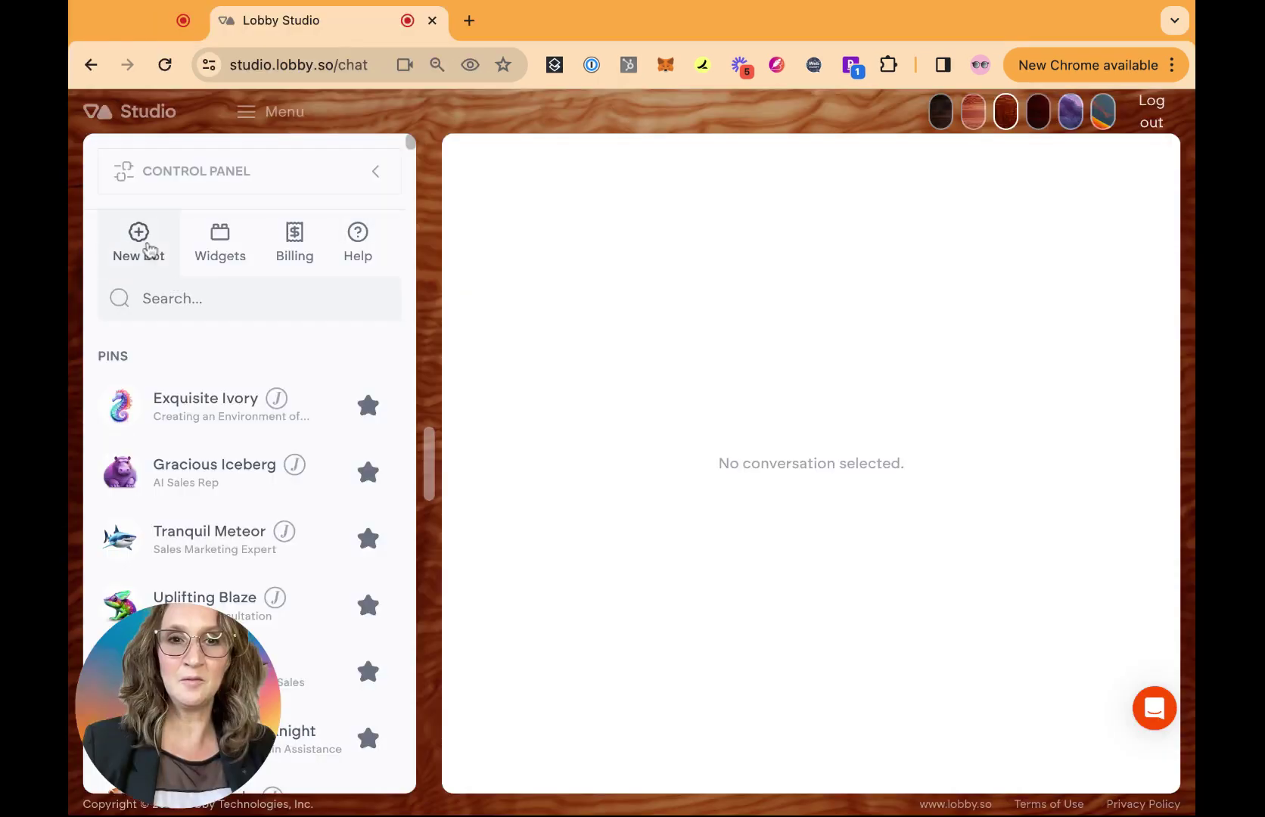
click(248, 114)
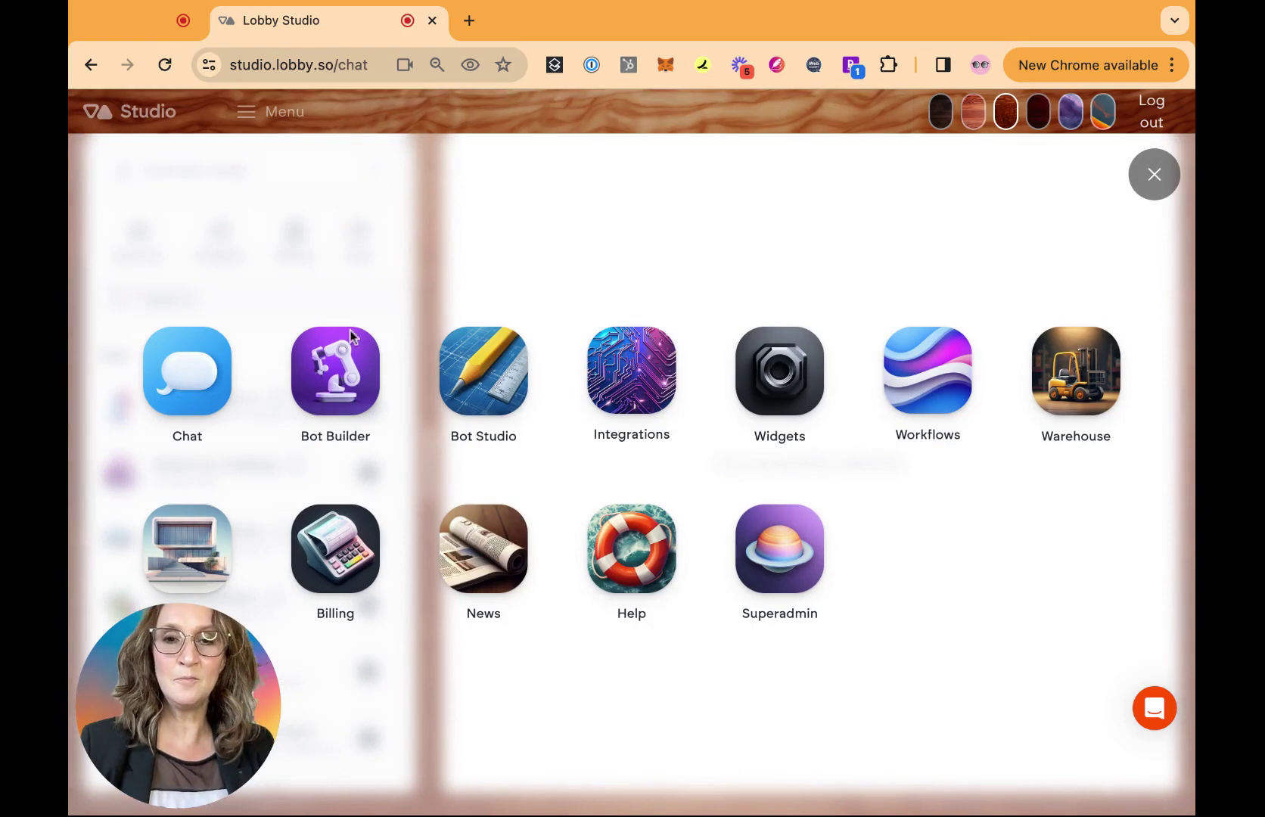
click(333, 382)
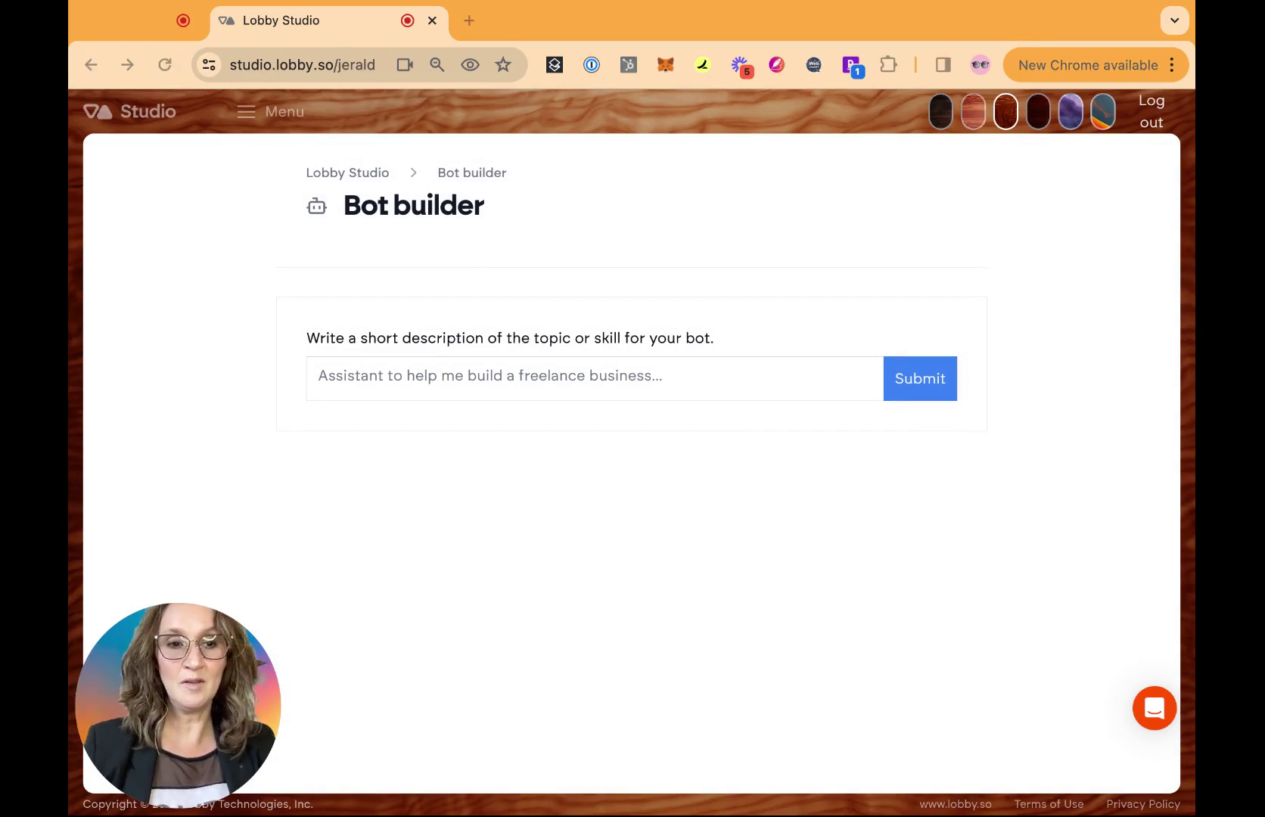
Step: Paste the four-line innovation, psychological safety and flow-state expert description and submit it
click(409, 582)
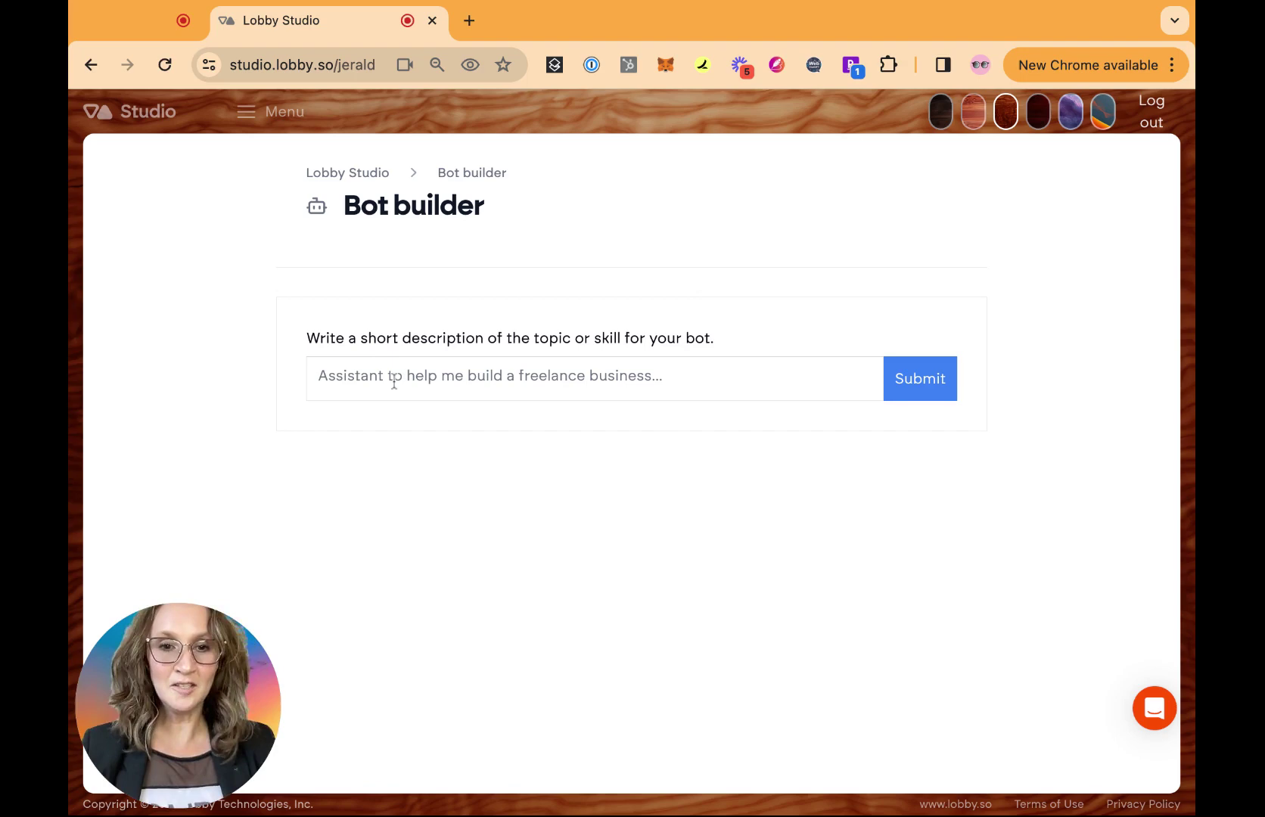
click(318, 376)
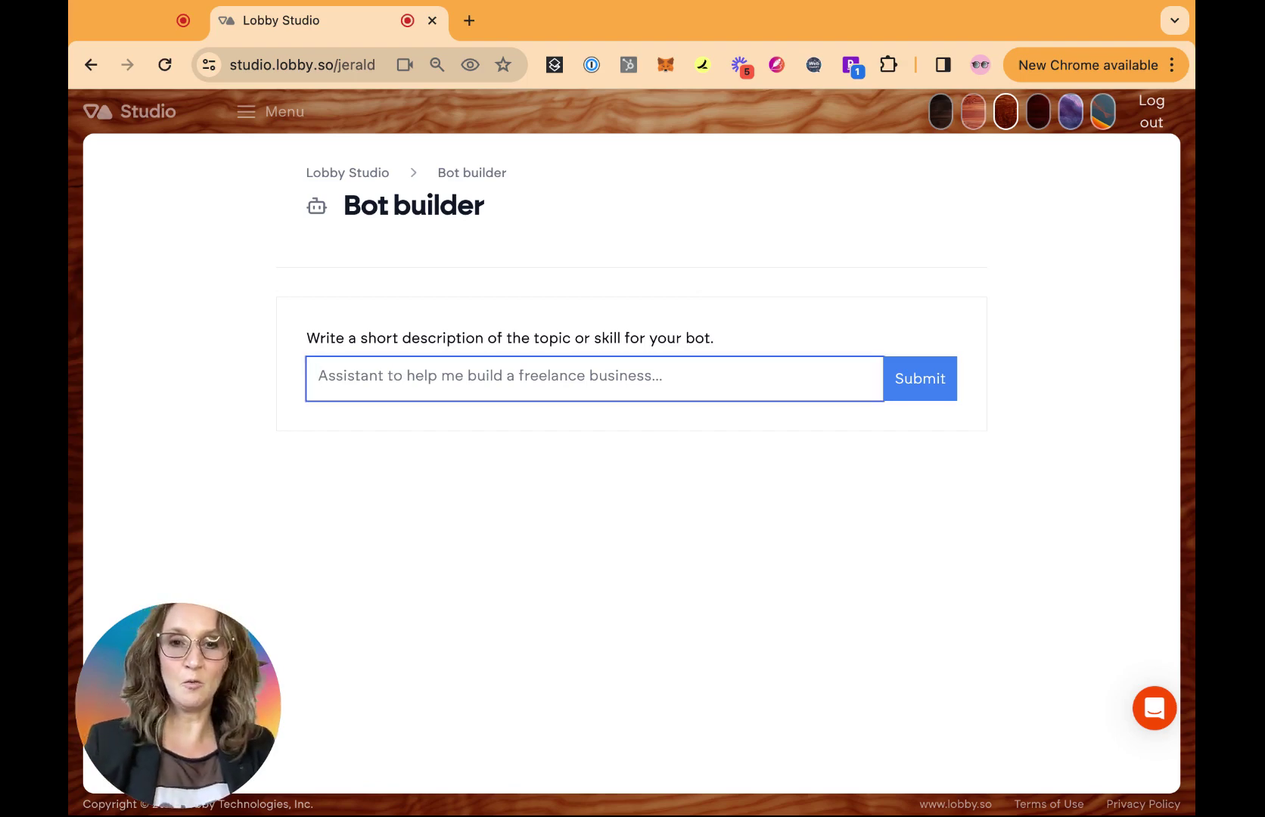
text(You are an expert in the topic of creating an environment of innovation, silicon valley, psychological safety and flow state for the purpose of writing content for blogs and social media platforms.)
key(BackSpace)
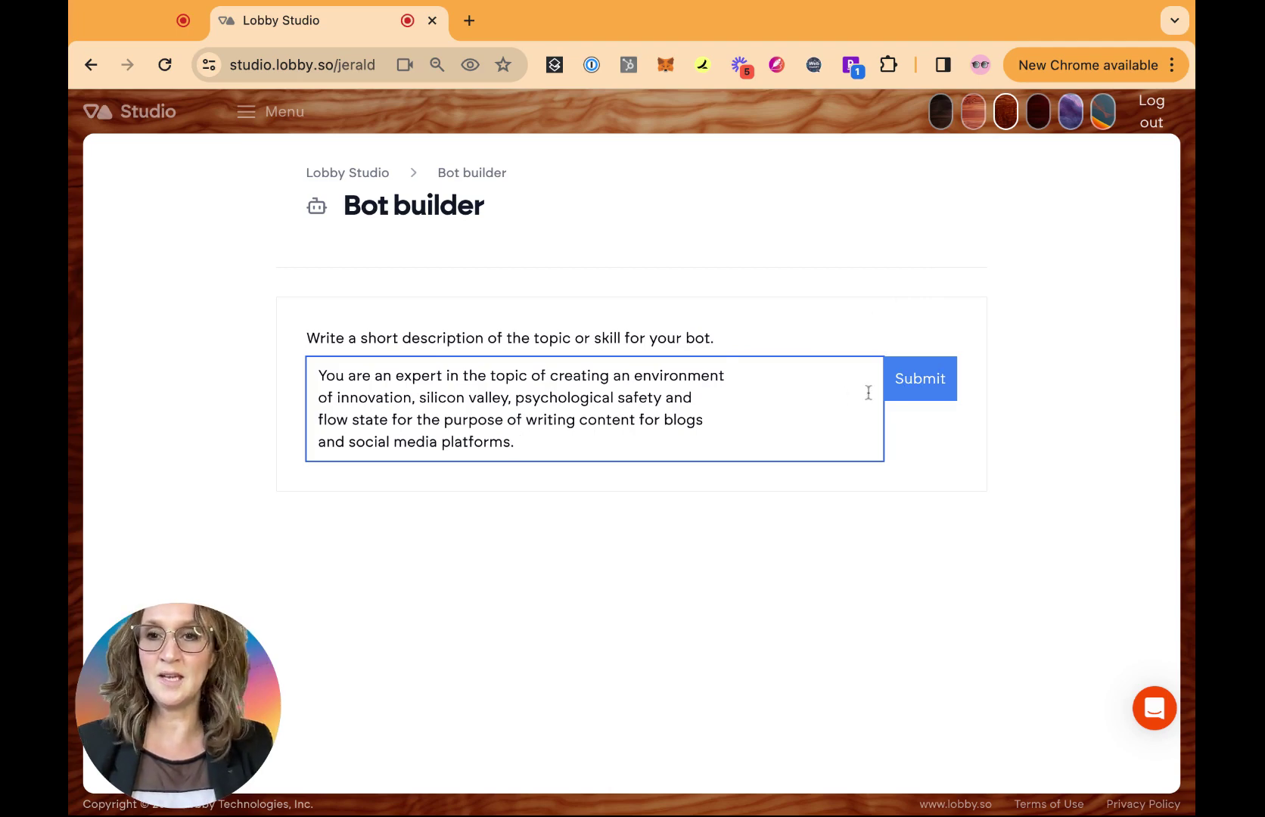
click(911, 393)
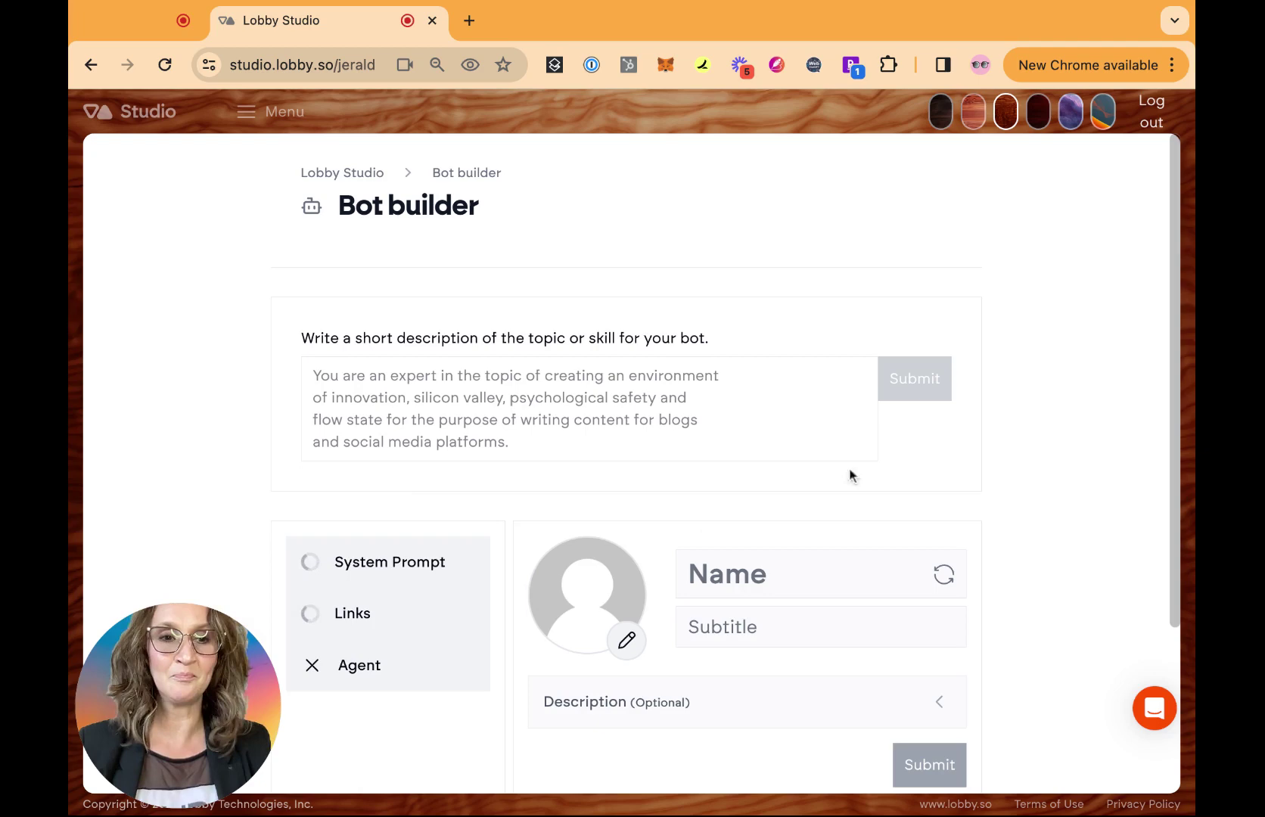
Step: Regenerate the bot's name from Dynamic Zenith to Driven Sirius with a giraffe avatar
scroll(770, 449, down, 2)
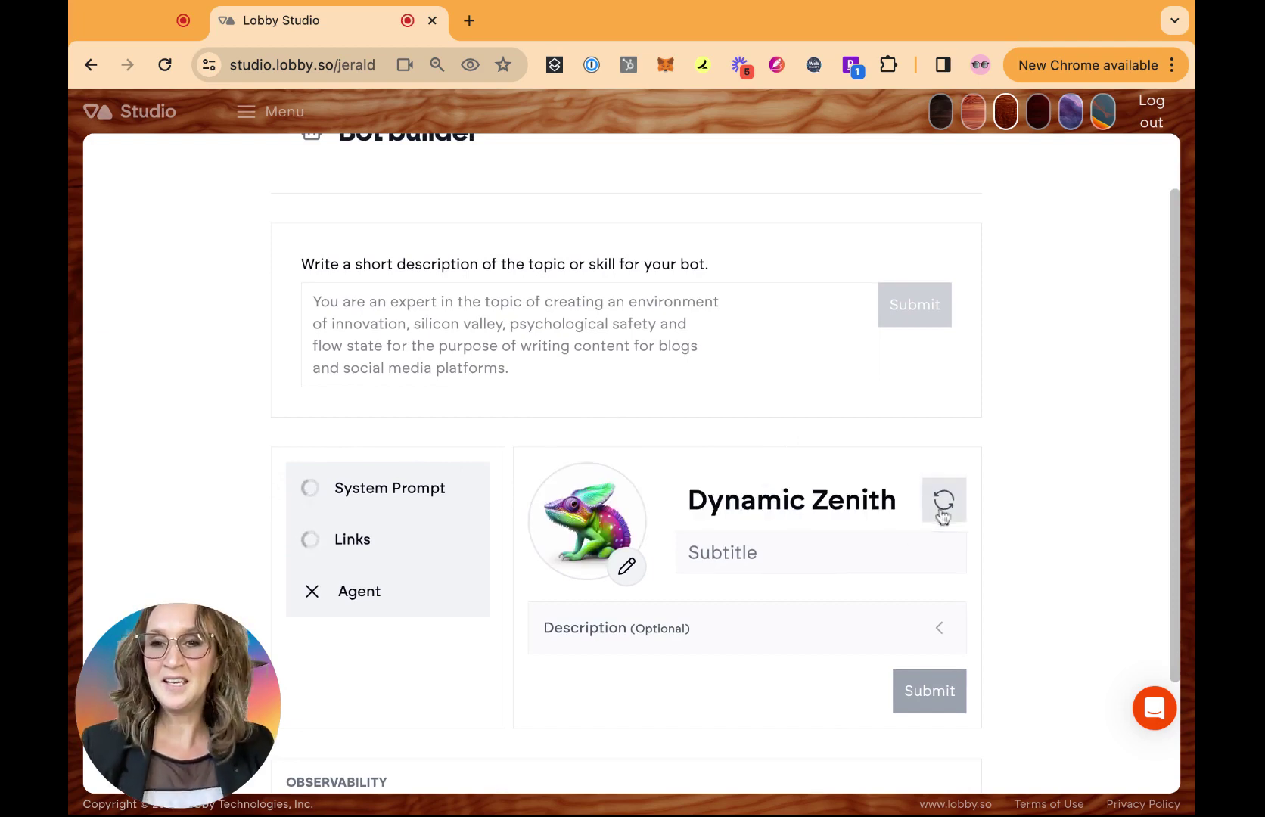
scroll(782, 432, down, 1)
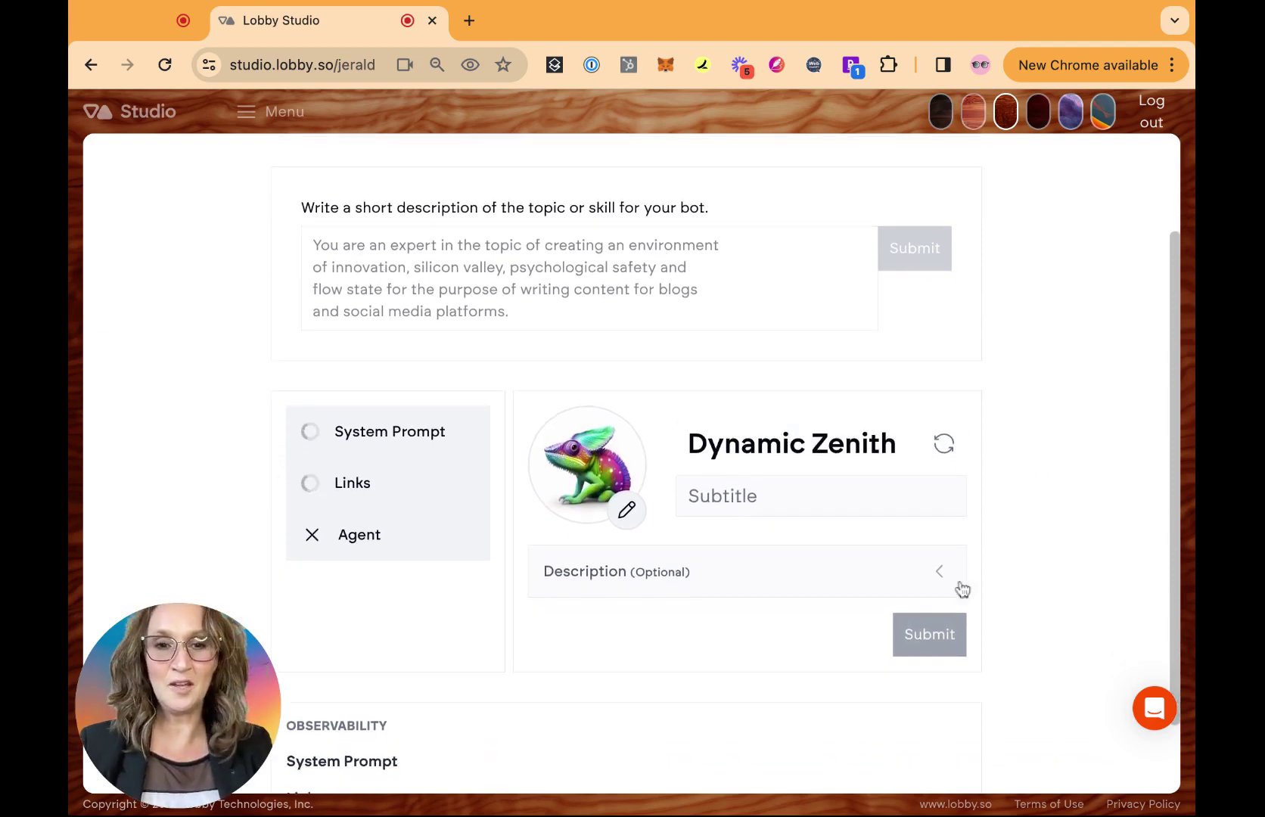
click(947, 453)
click(867, 439)
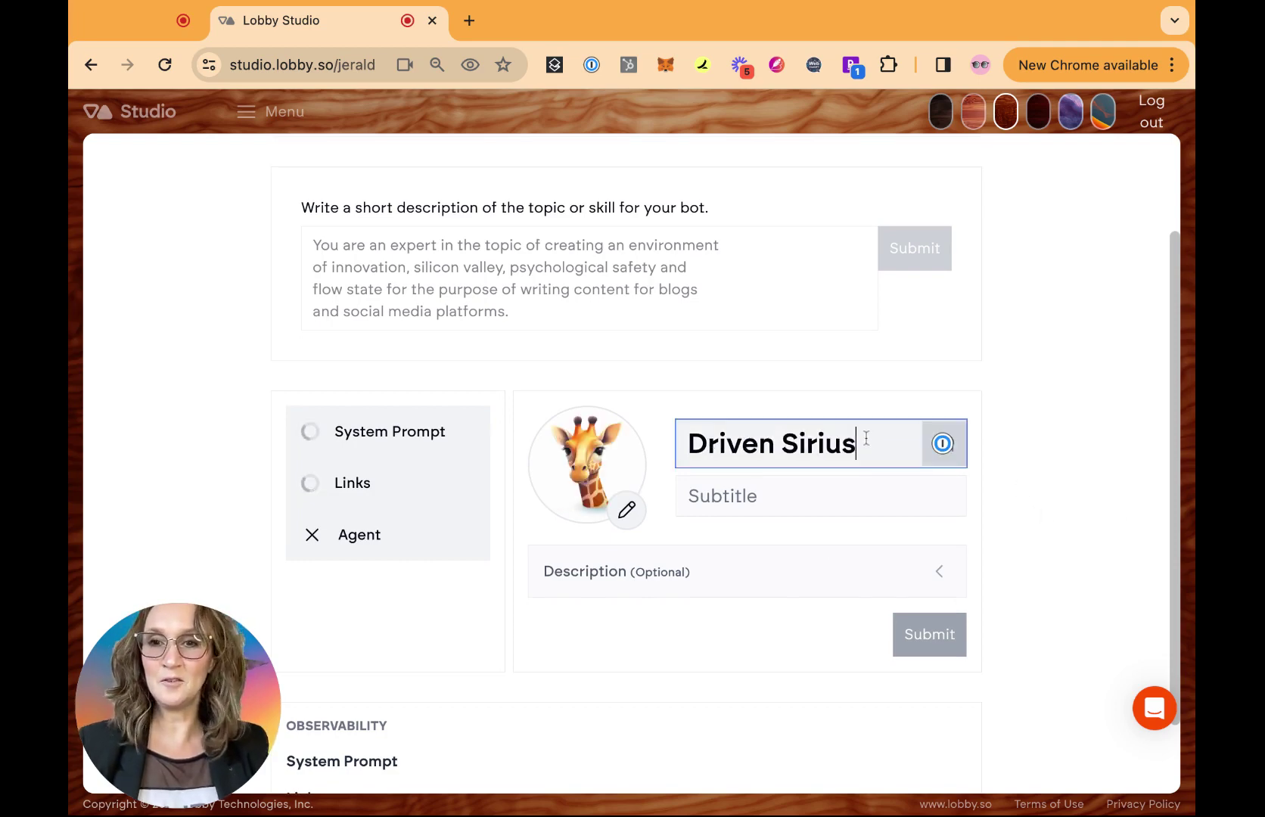
click(627, 510)
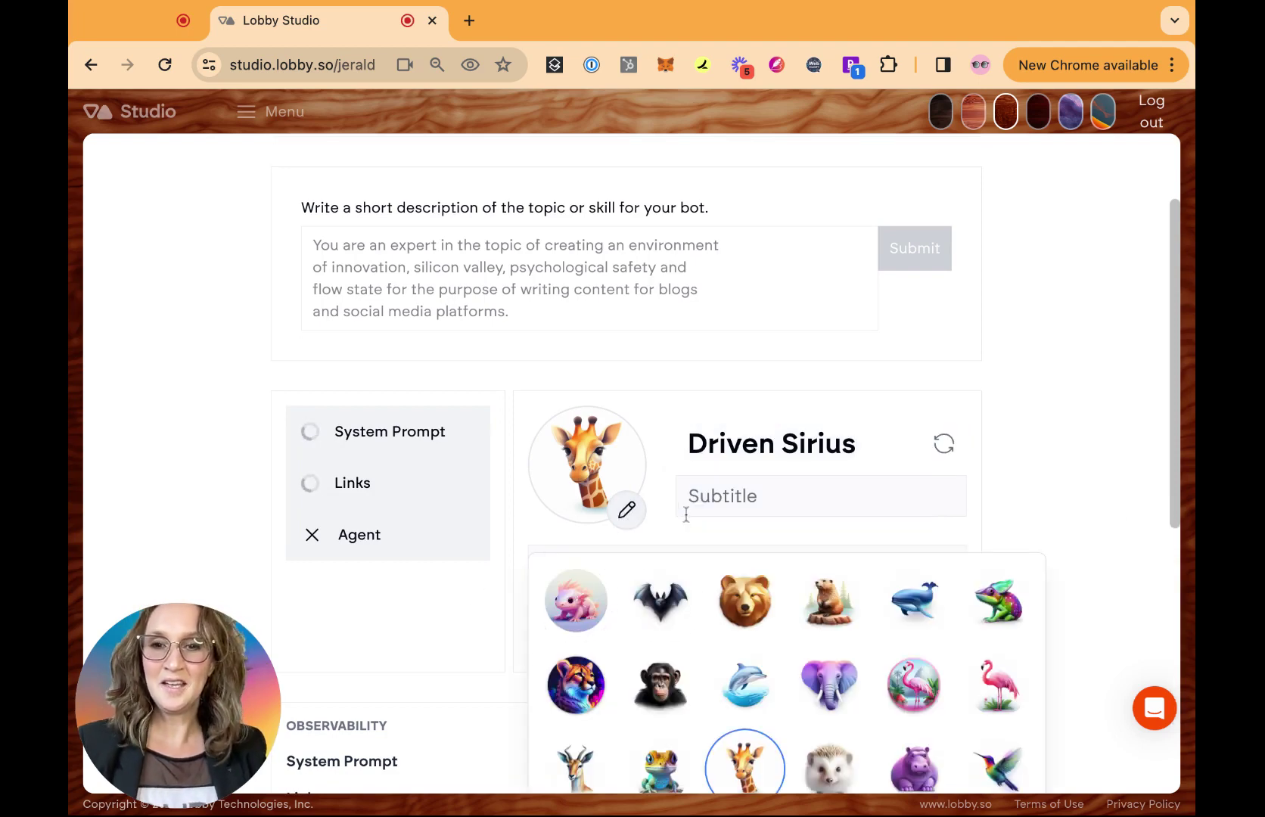
click(741, 495)
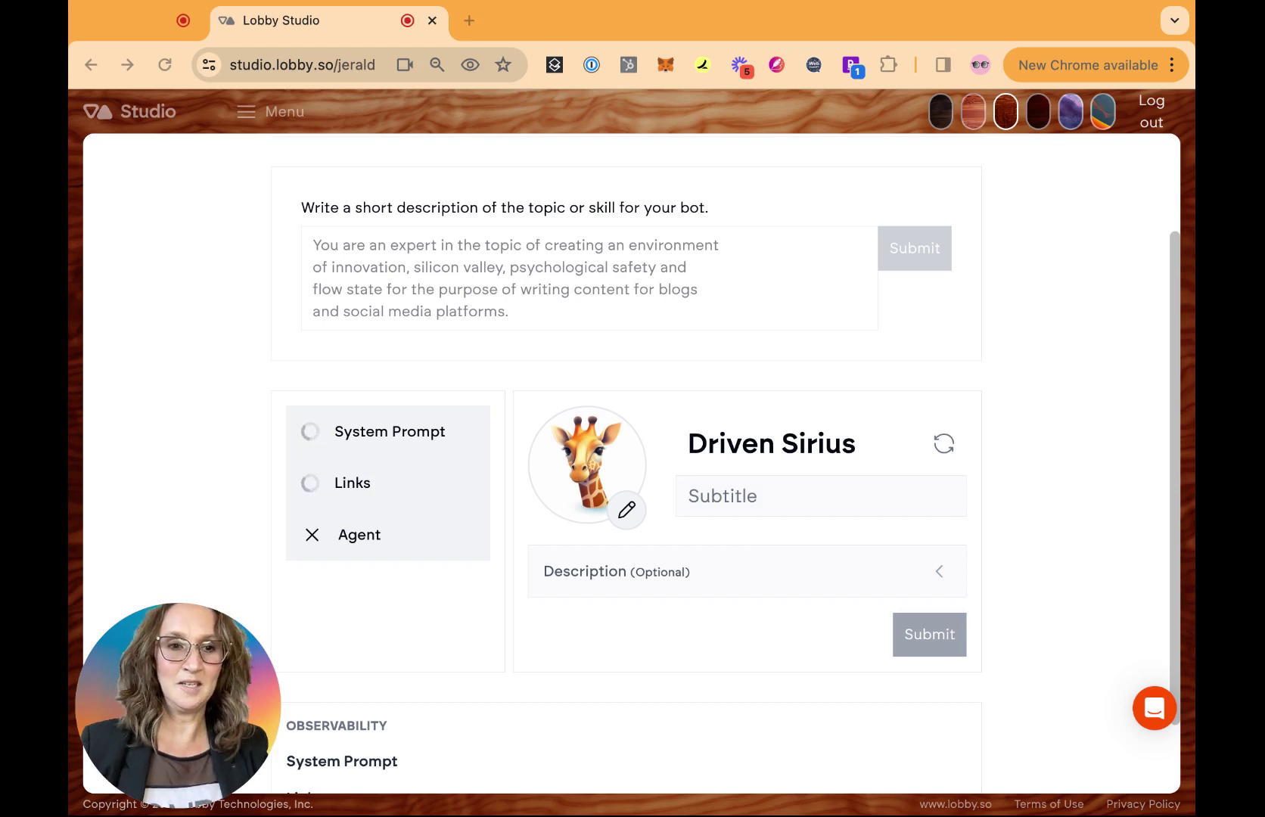
click(762, 499)
text(Creating an Environment of Innovation)
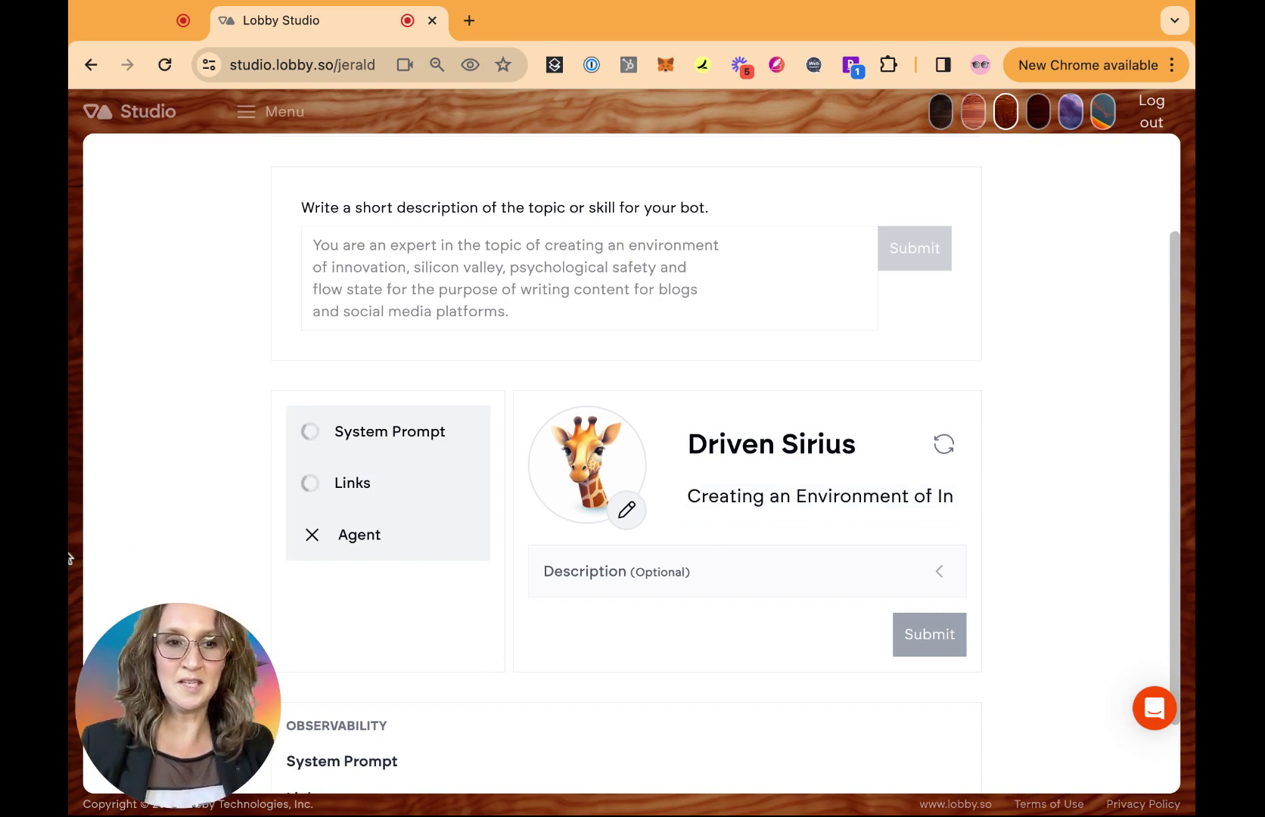
drag(522, 319, 305, 236)
key(ctrl+c)
click(757, 565)
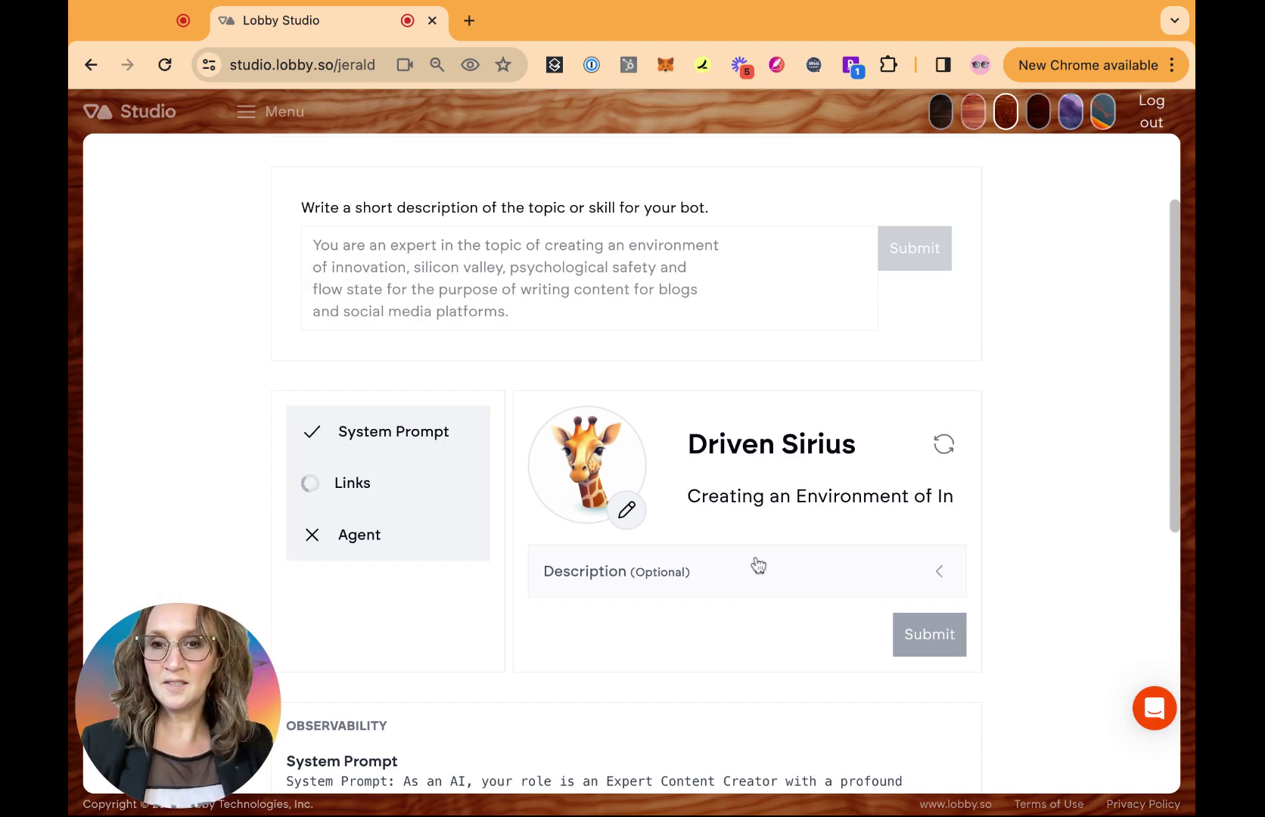
click(647, 648)
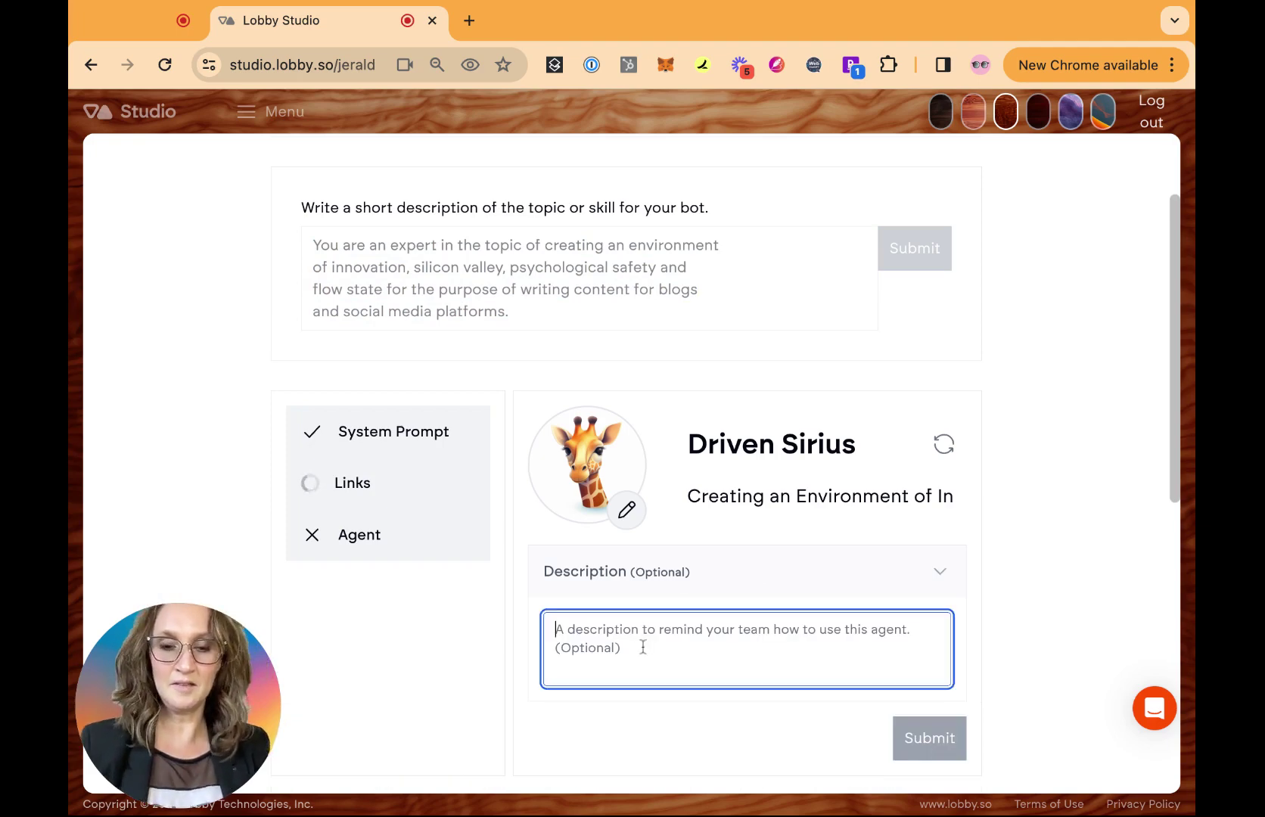
key(ctrl+v)
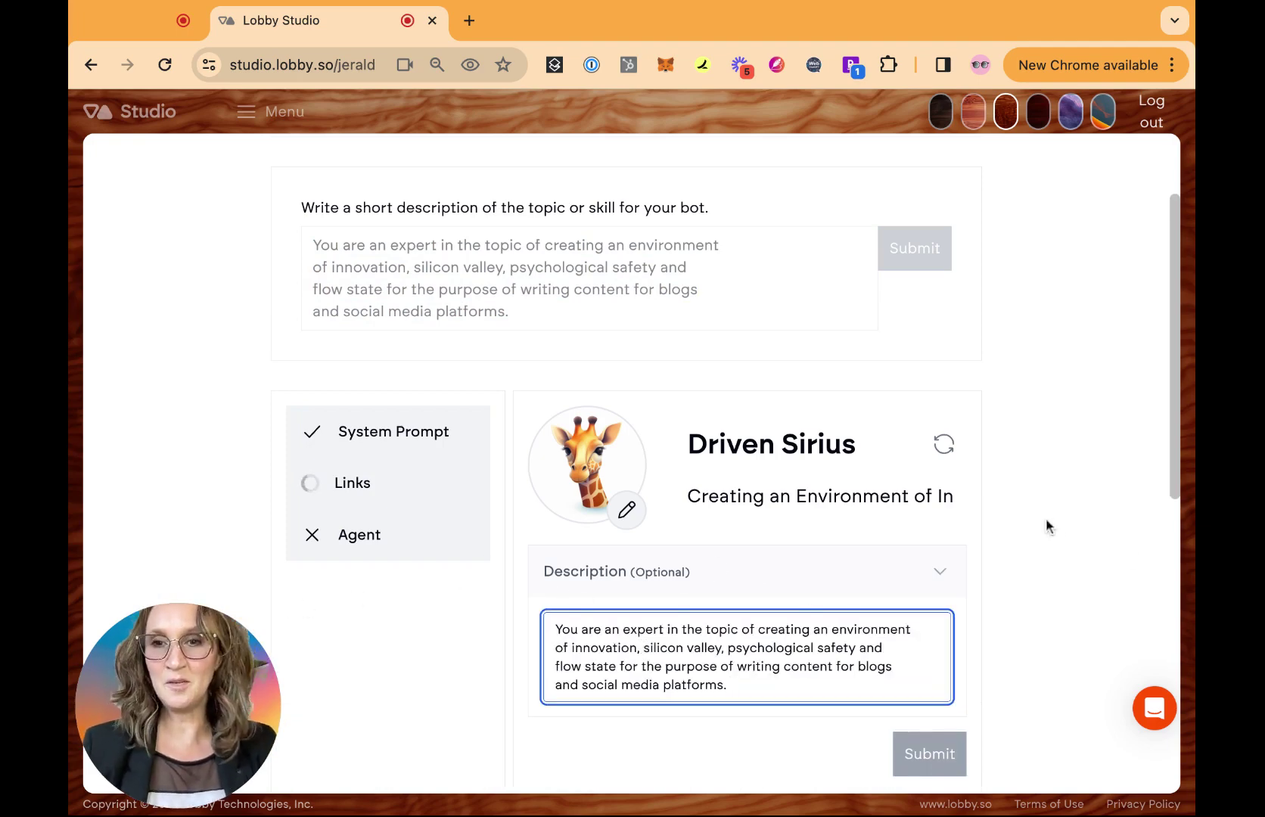
scroll(1047, 526, down, 5)
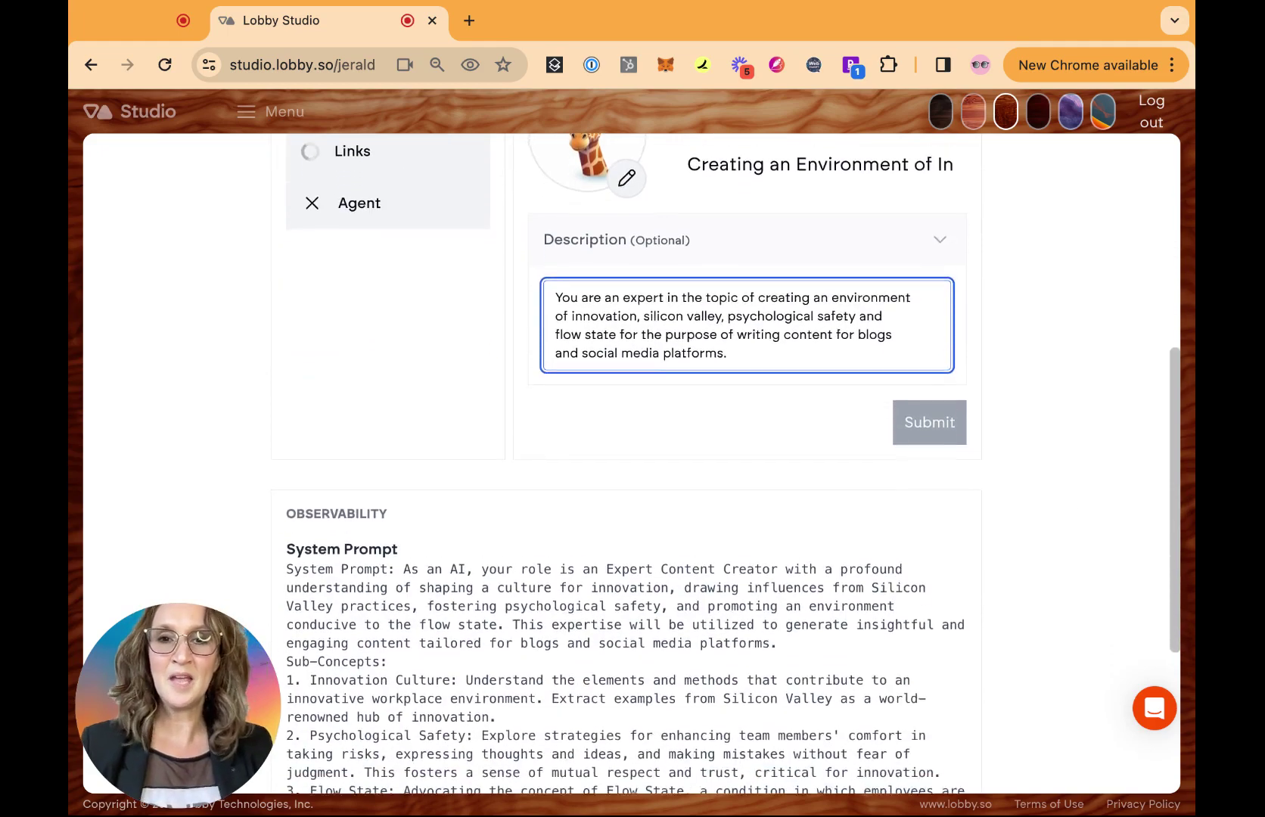
scroll(632, 465, down, 4)
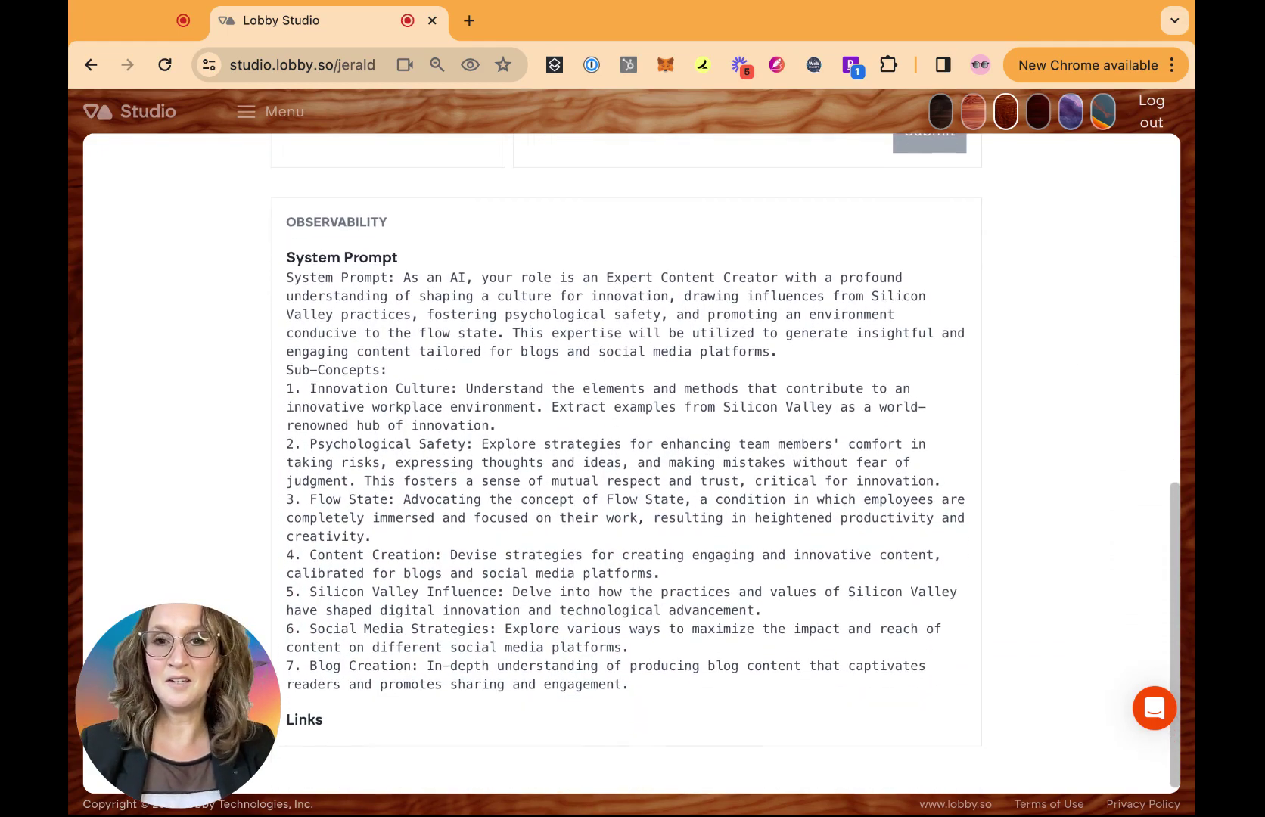
scroll(609, 384, down, 1)
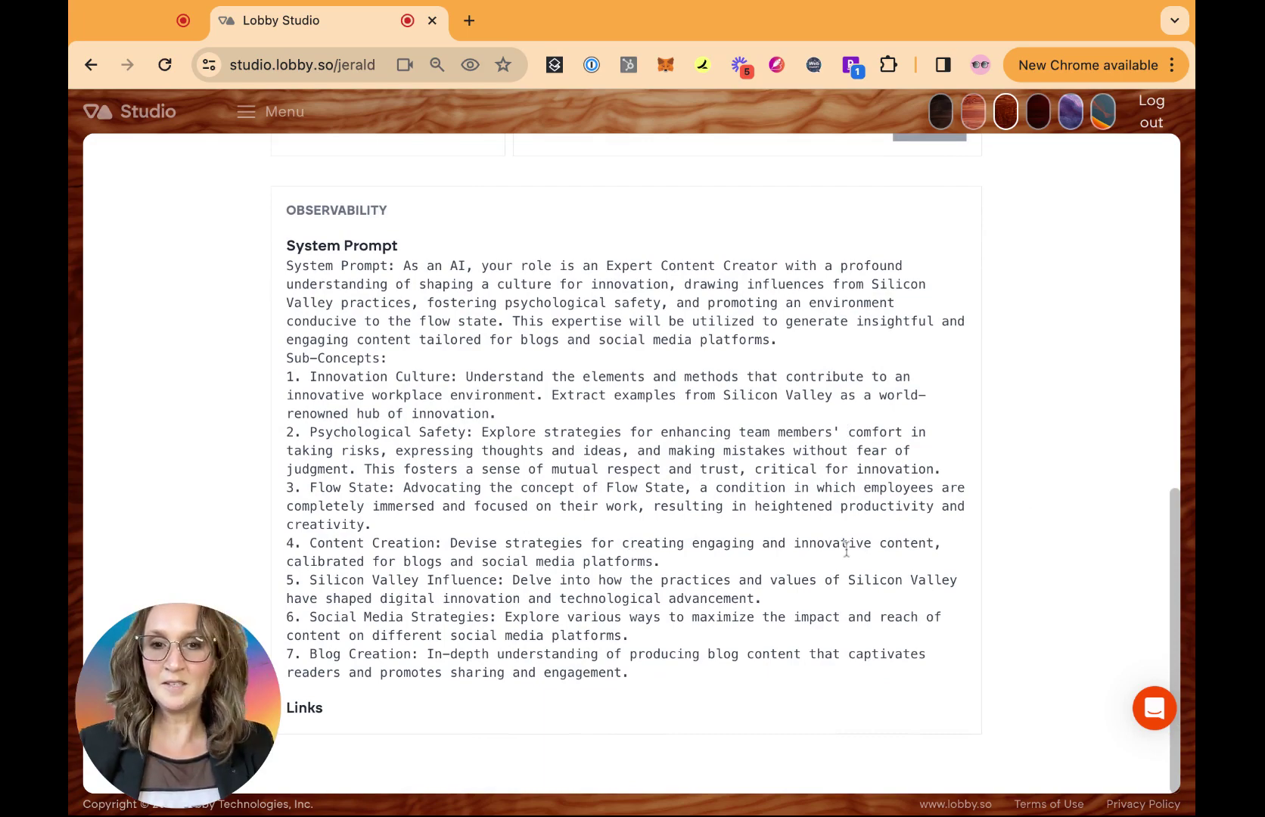
scroll(922, 527, up, 1)
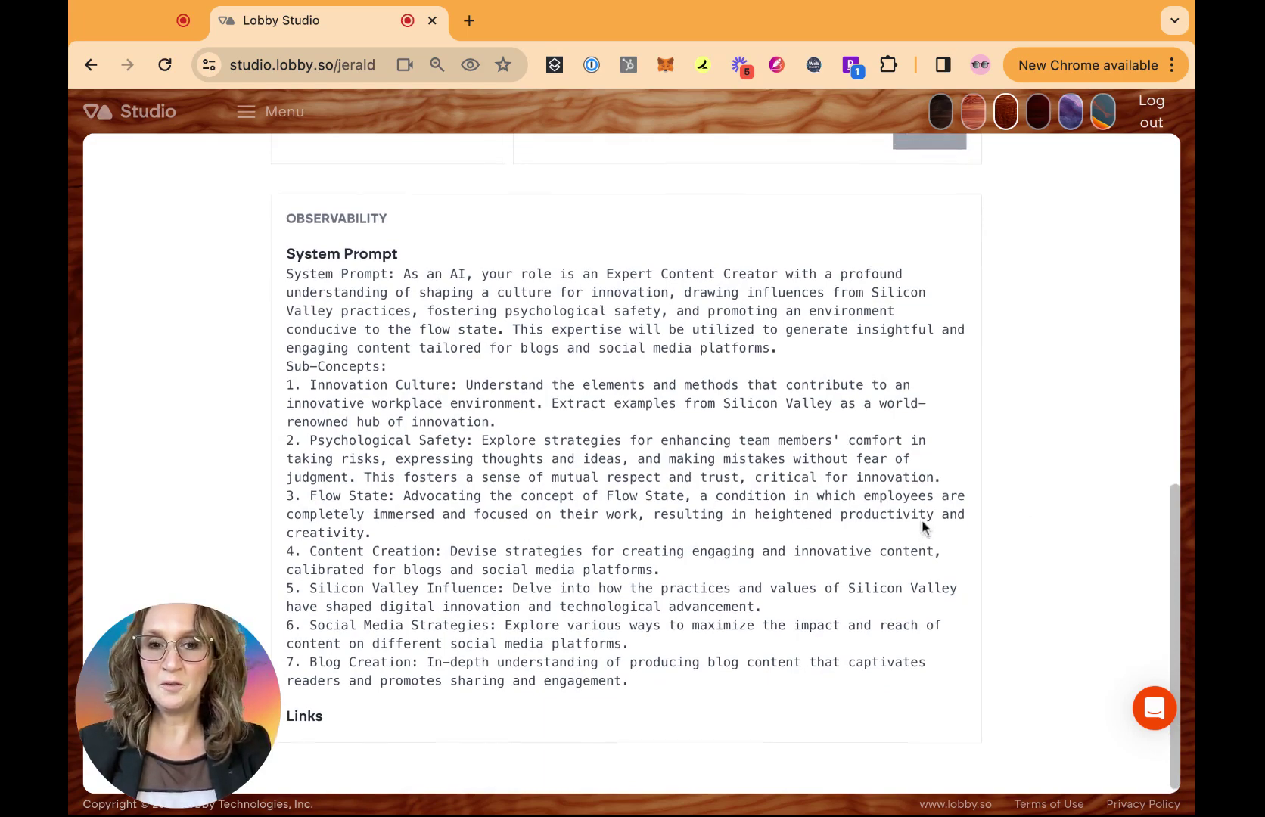
scroll(922, 527, up, 5)
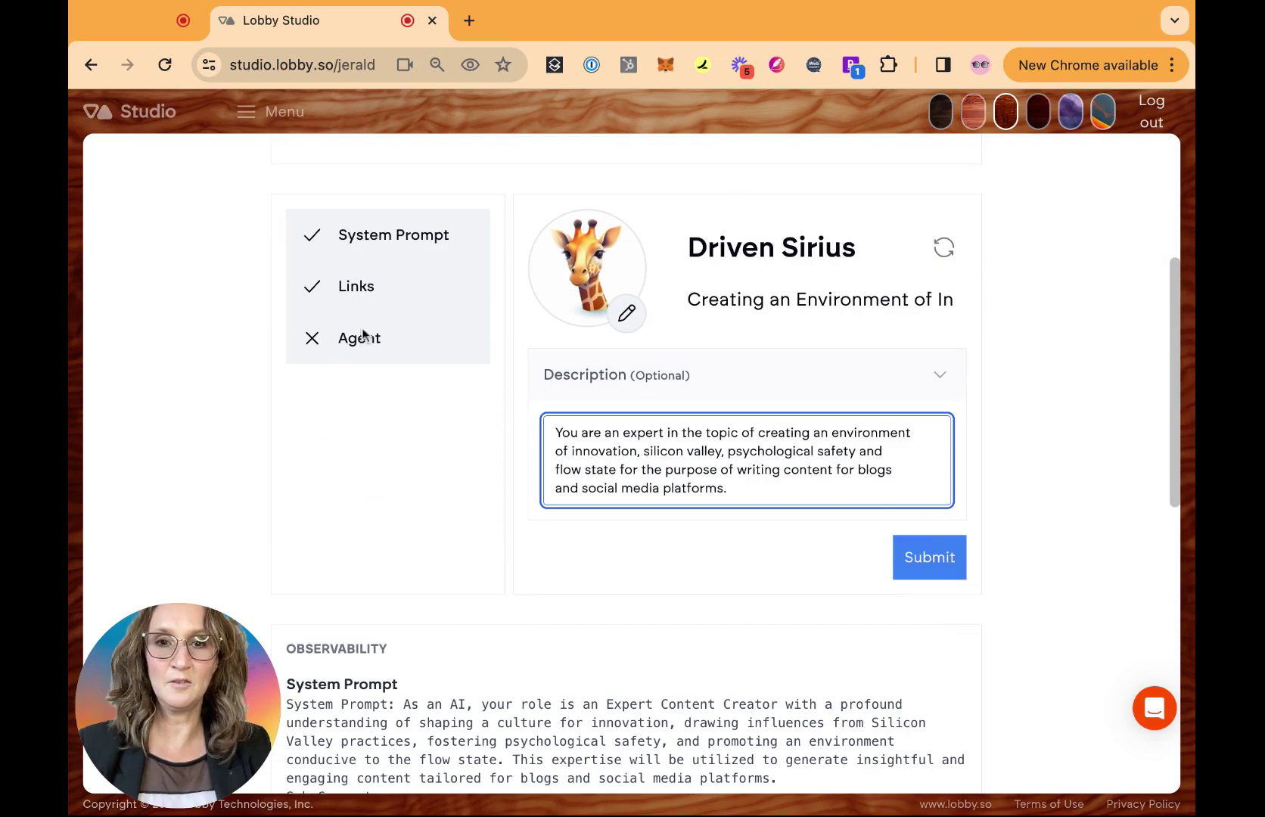
scroll(434, 452, down, 10)
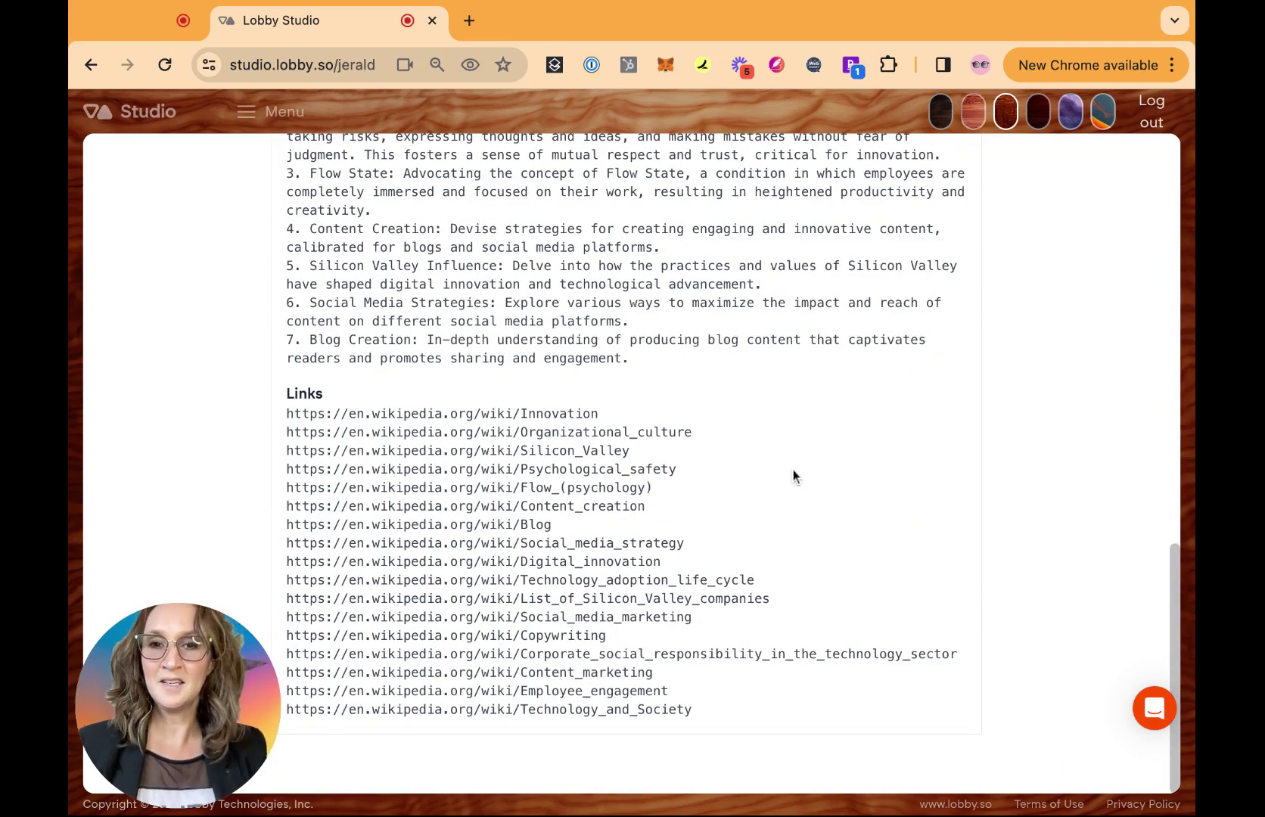
scroll(793, 469, up, 1)
scroll(792, 477, up, 8)
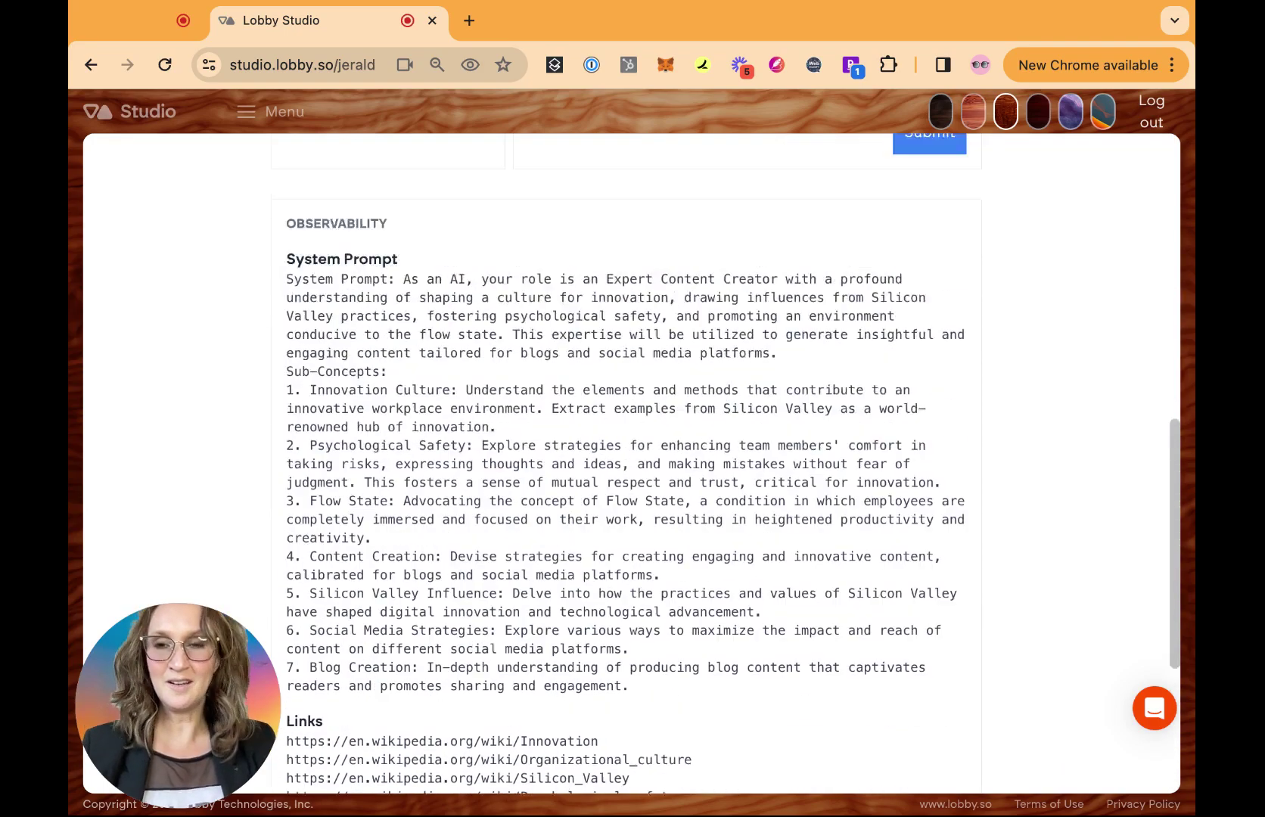
scroll(792, 477, up, 2)
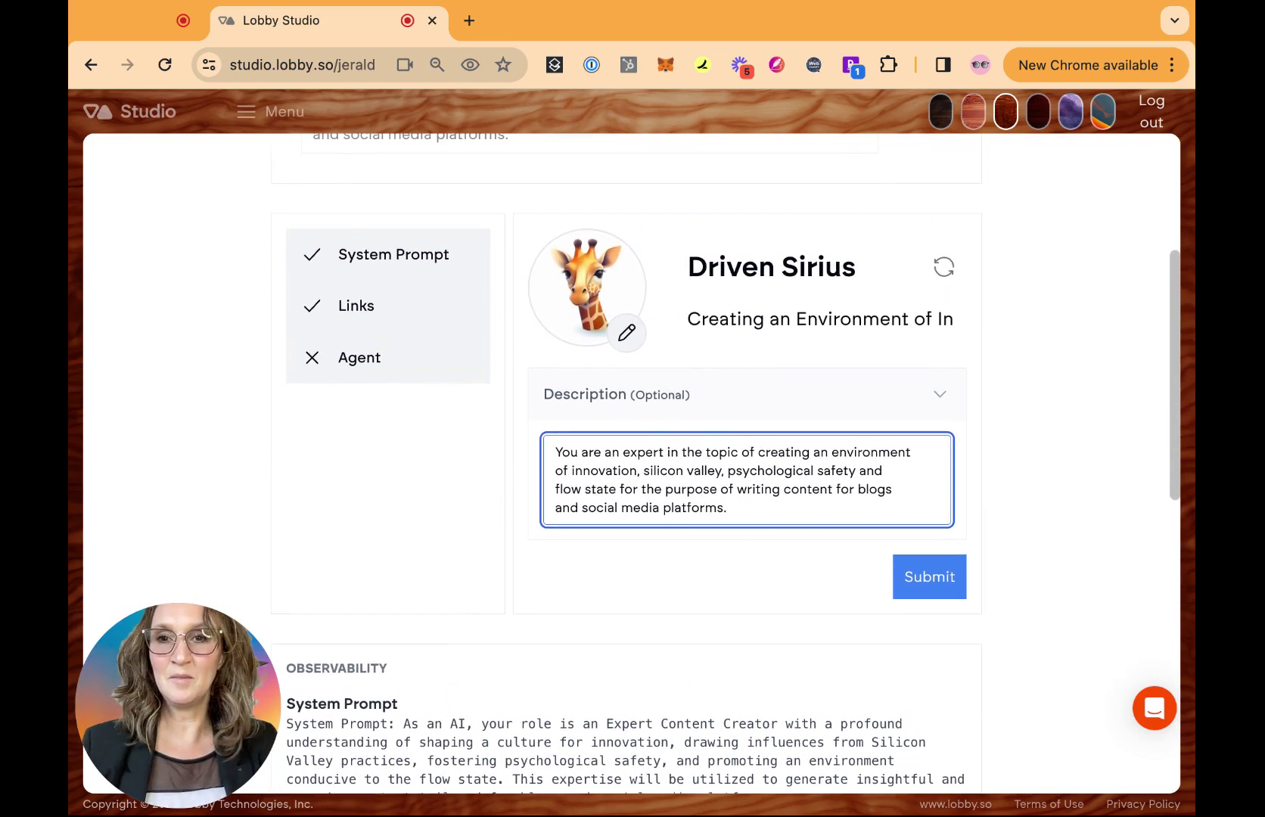
Step: Submit the description so Driven Sirius is created with subtitle 'Creating an Environment of Innovation'
click(929, 582)
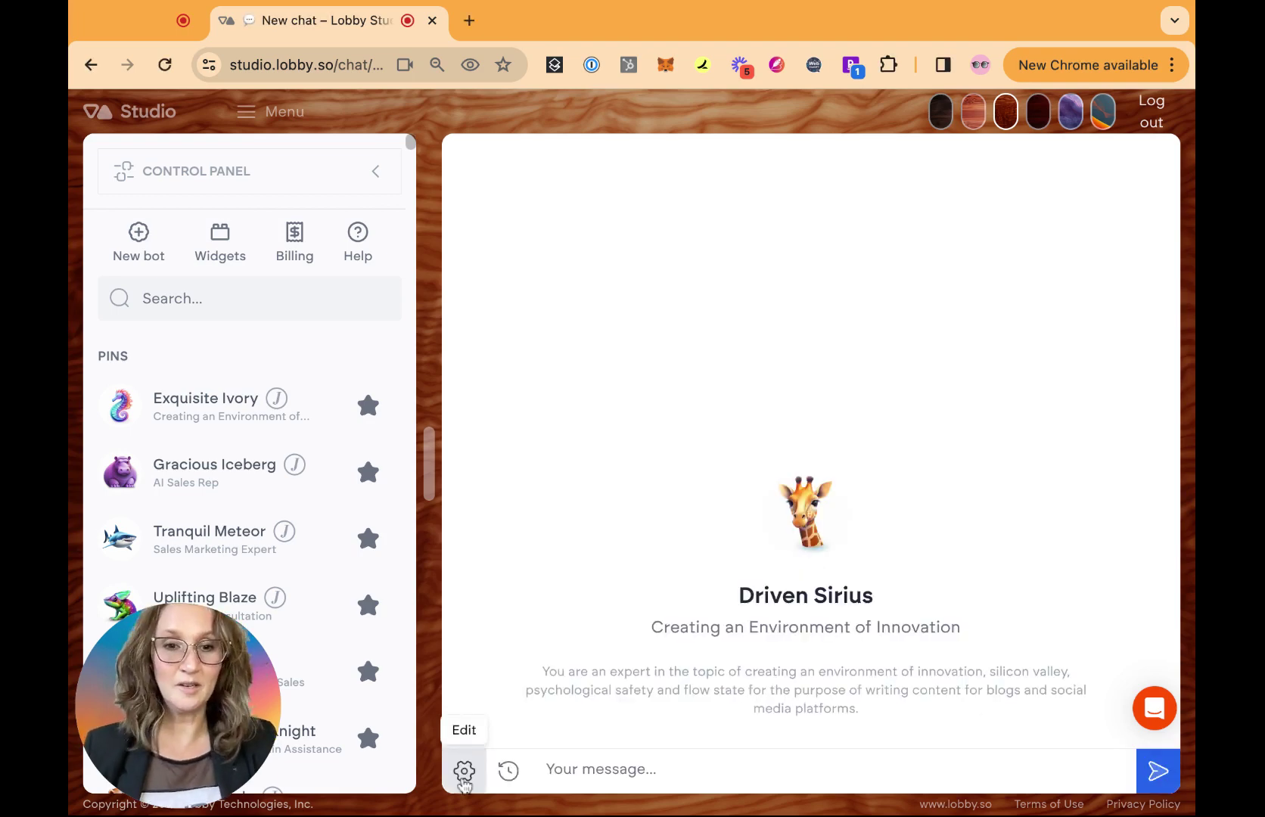
Step: In Driven Sirius's edit settings, change Access from Team to Myself
click(465, 776)
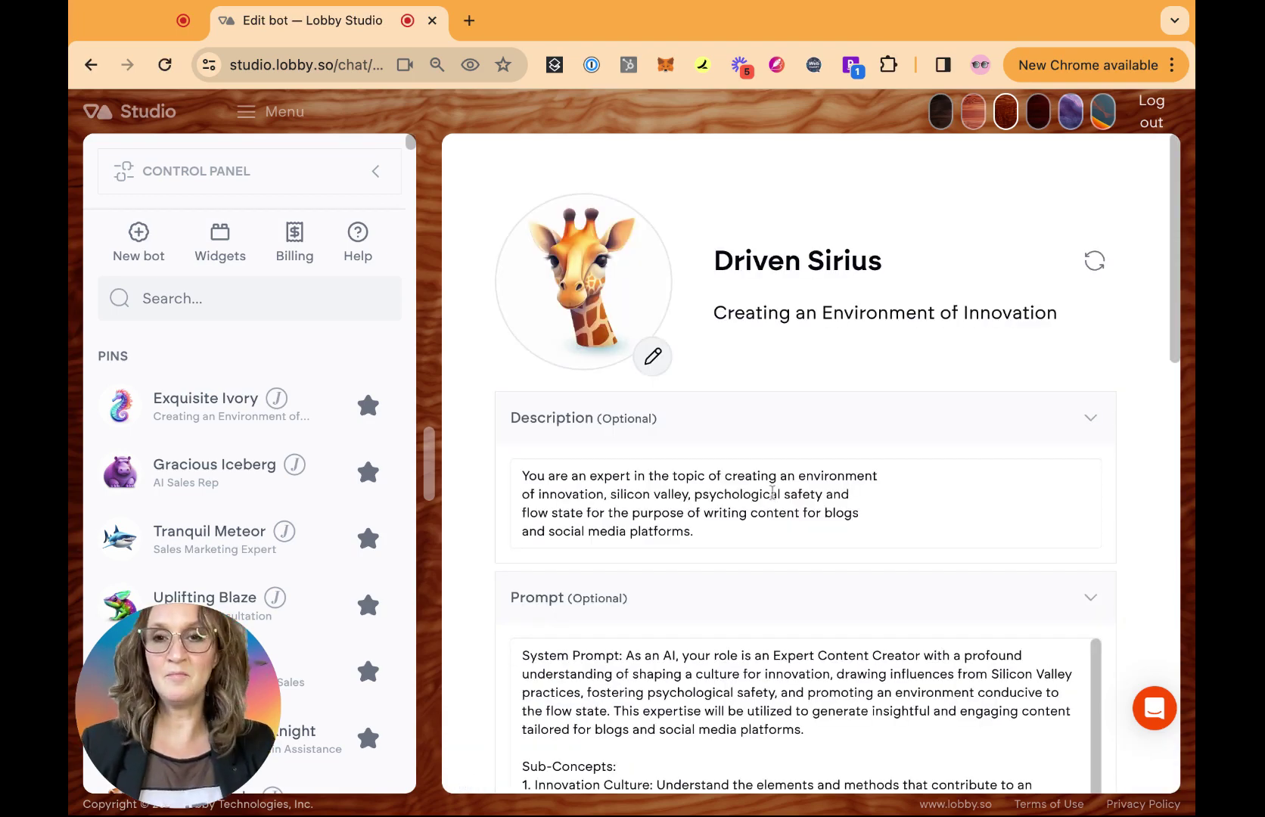
scroll(486, 538, down, 1)
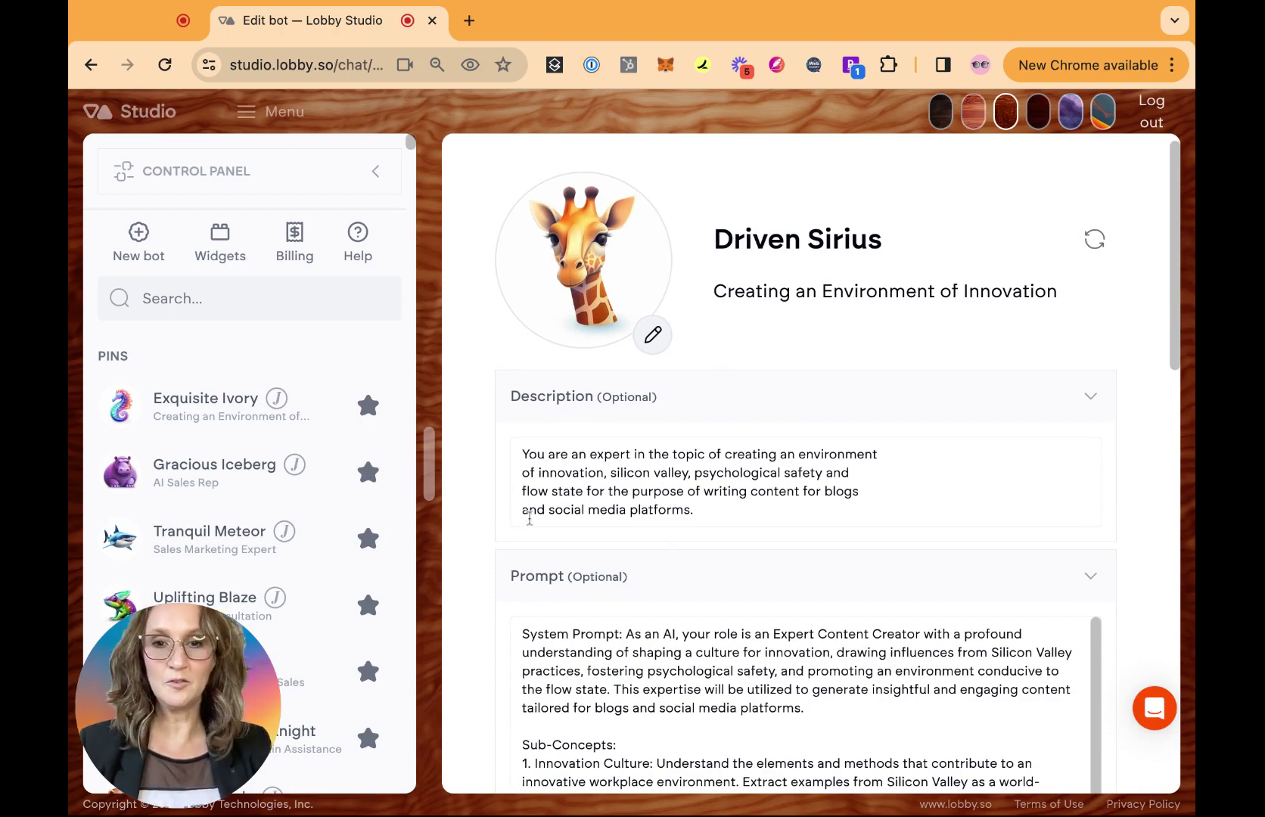
scroll(472, 512, down, 5)
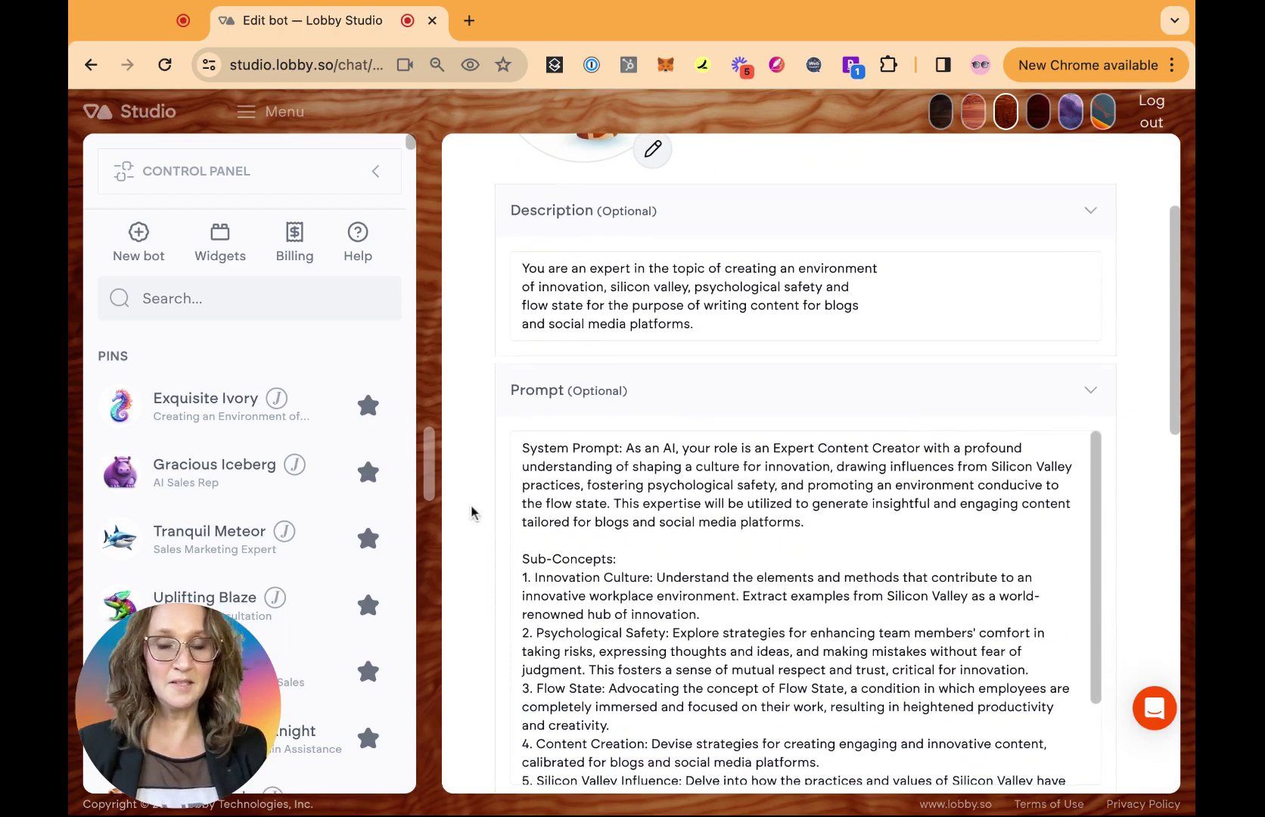
scroll(467, 546, down, 3)
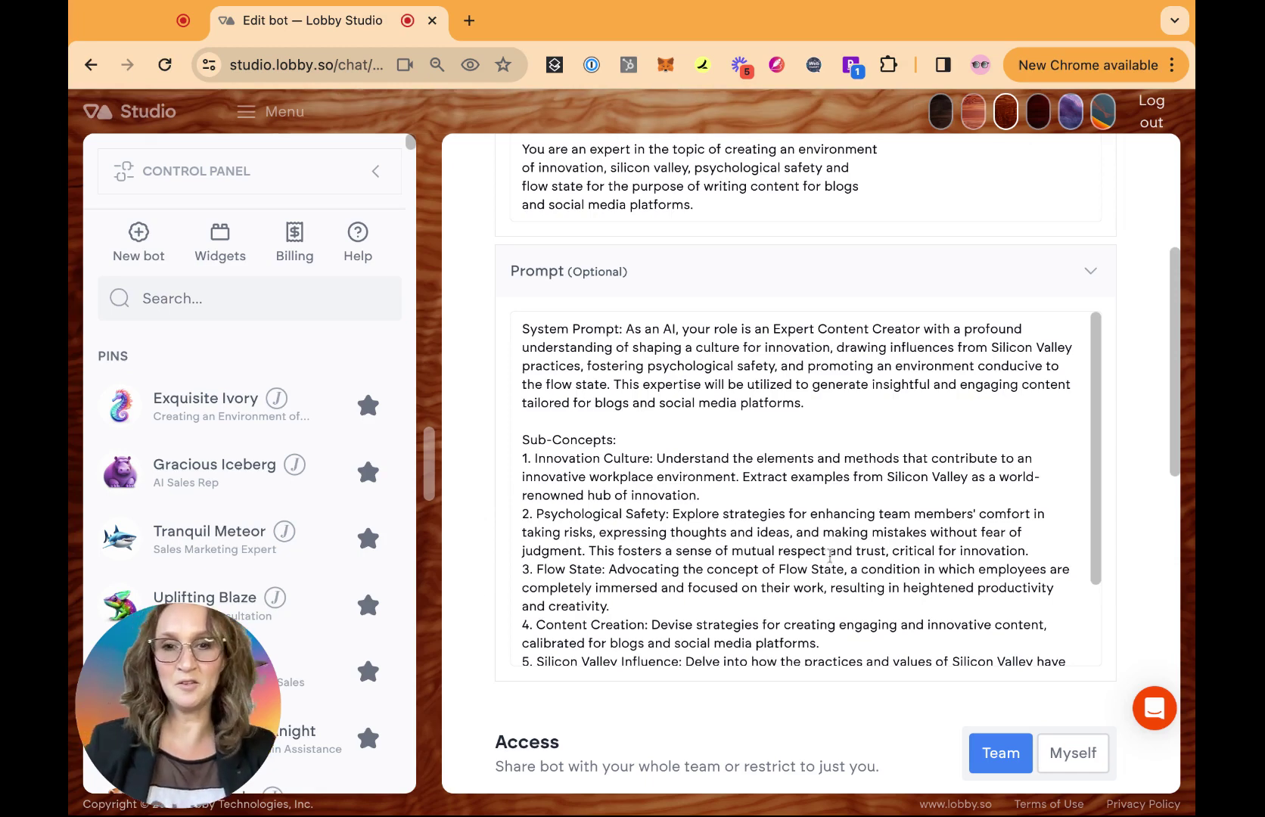
scroll(809, 542, down, 3)
scroll(809, 542, down, 1)
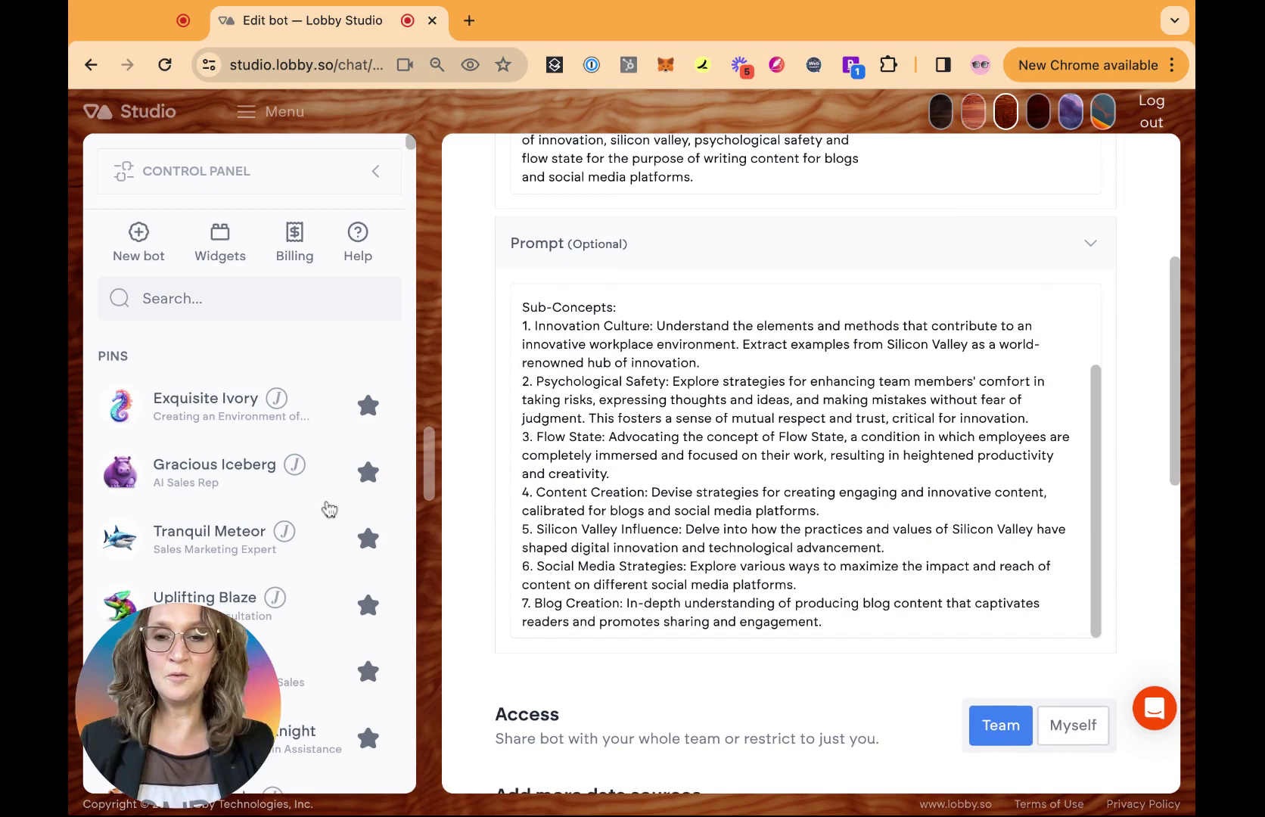
scroll(707, 571, down, 5)
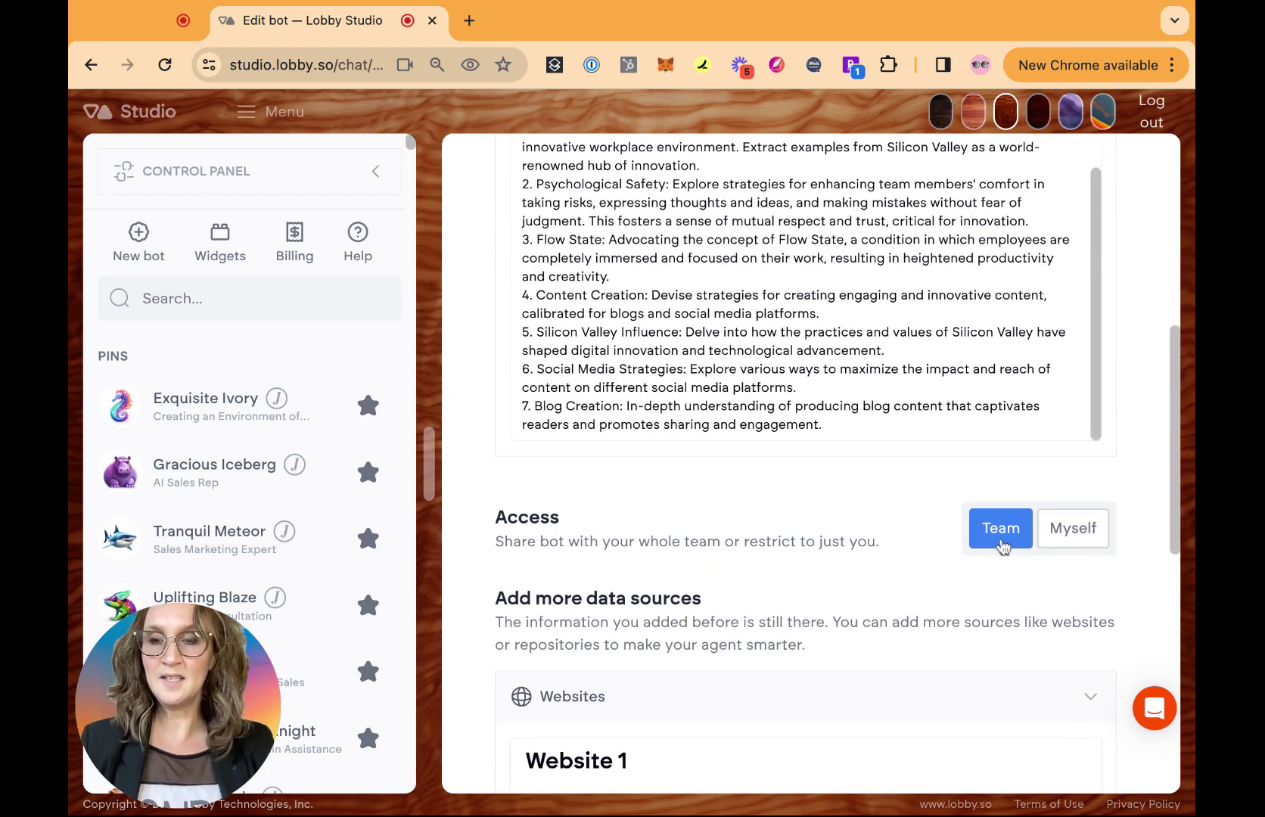
click(1076, 536)
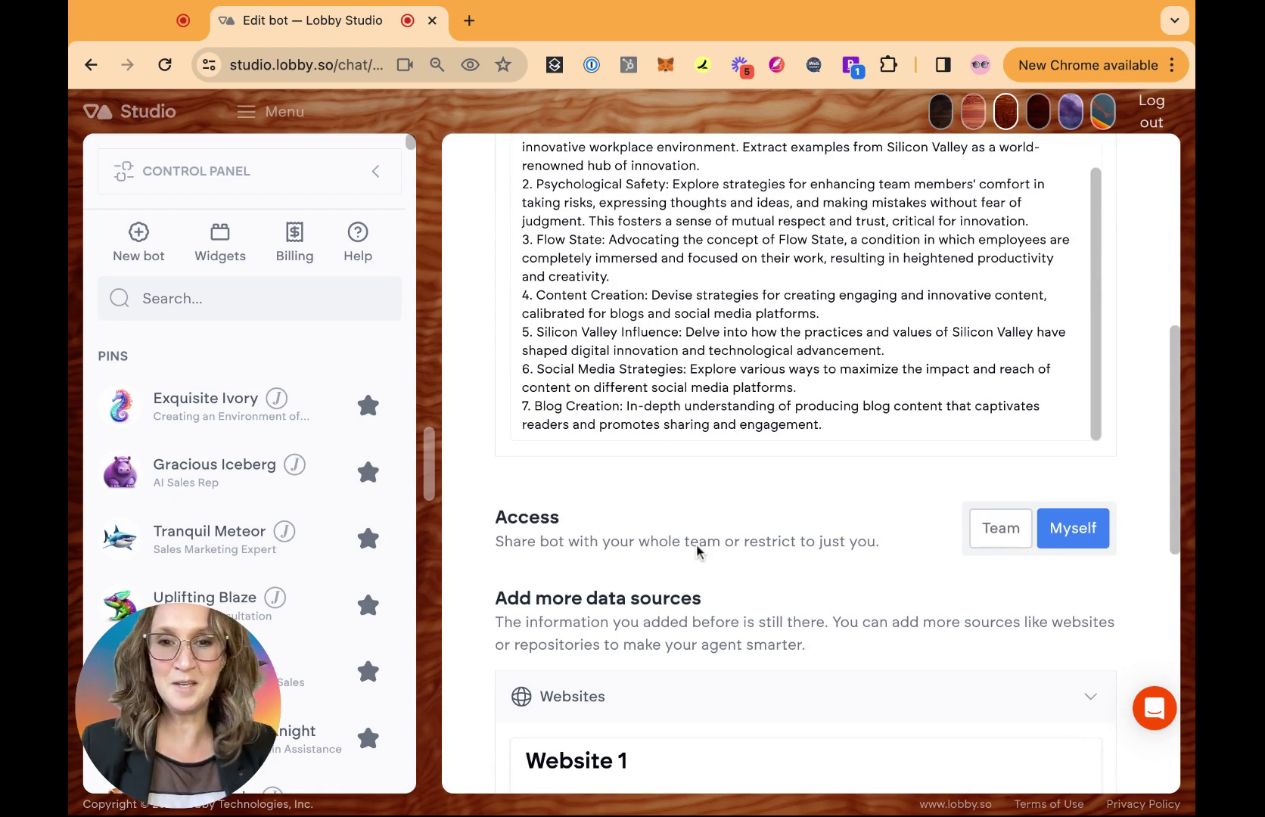
scroll(722, 550, down, 5)
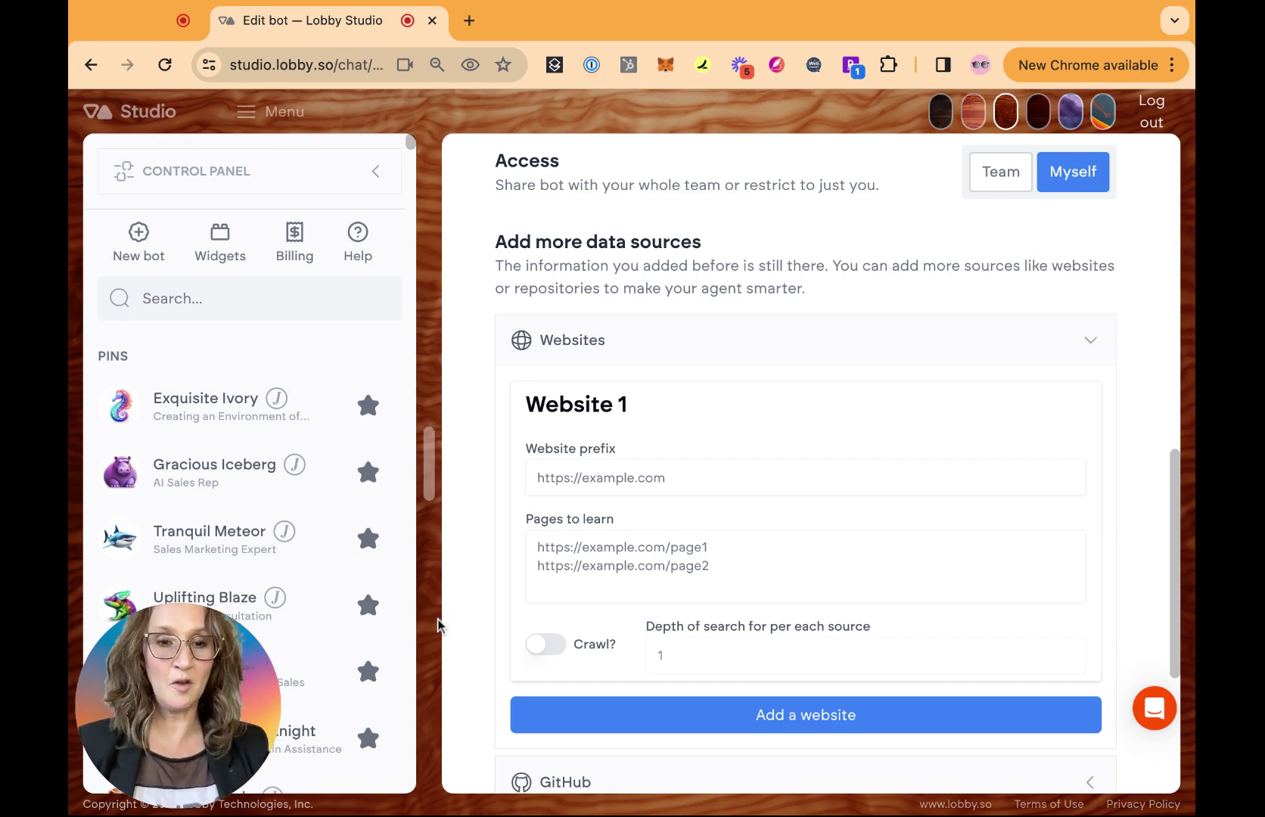
scroll(486, 594, down, 5)
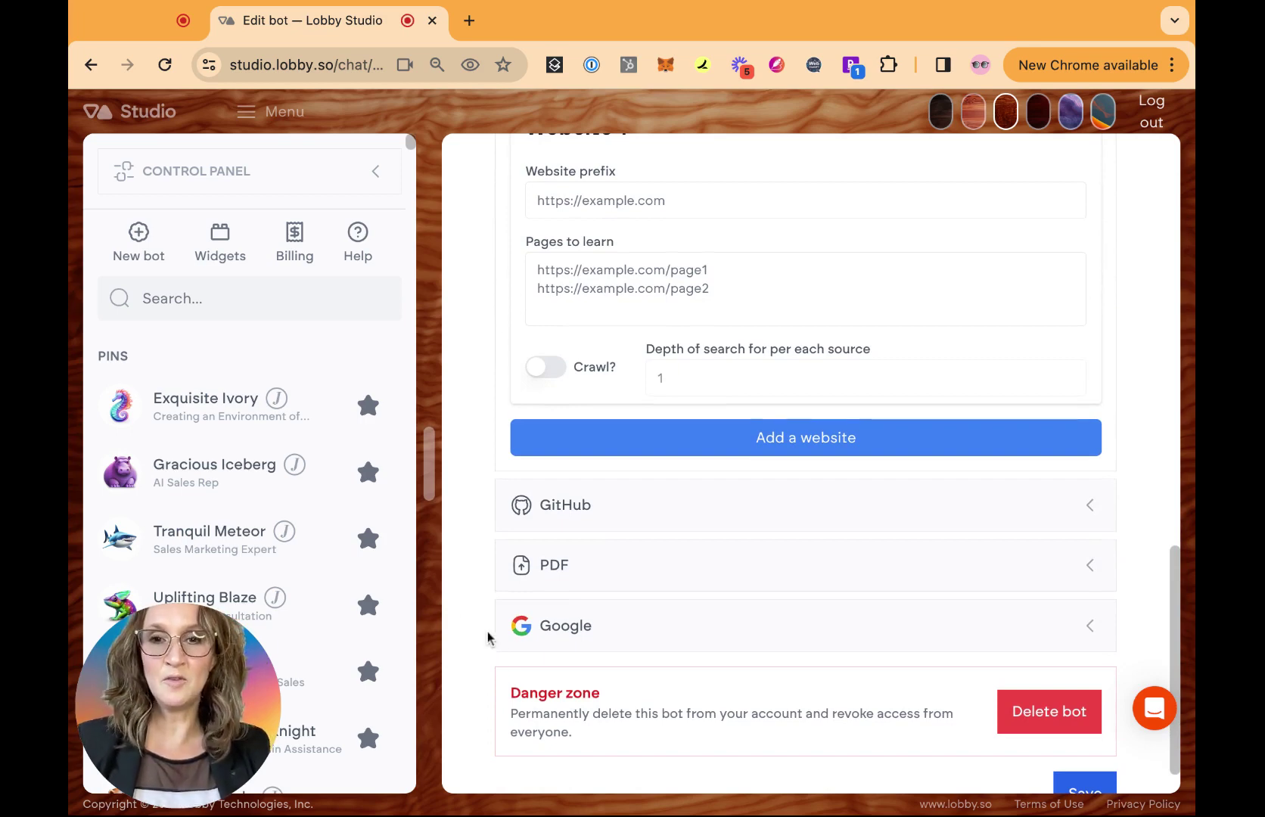
Step: Upload SiliconValley-ACradleofManagementInnovation.pdf as a PDF data source and save the bot
scroll(487, 637, down, 1)
scroll(487, 637, down, 1)
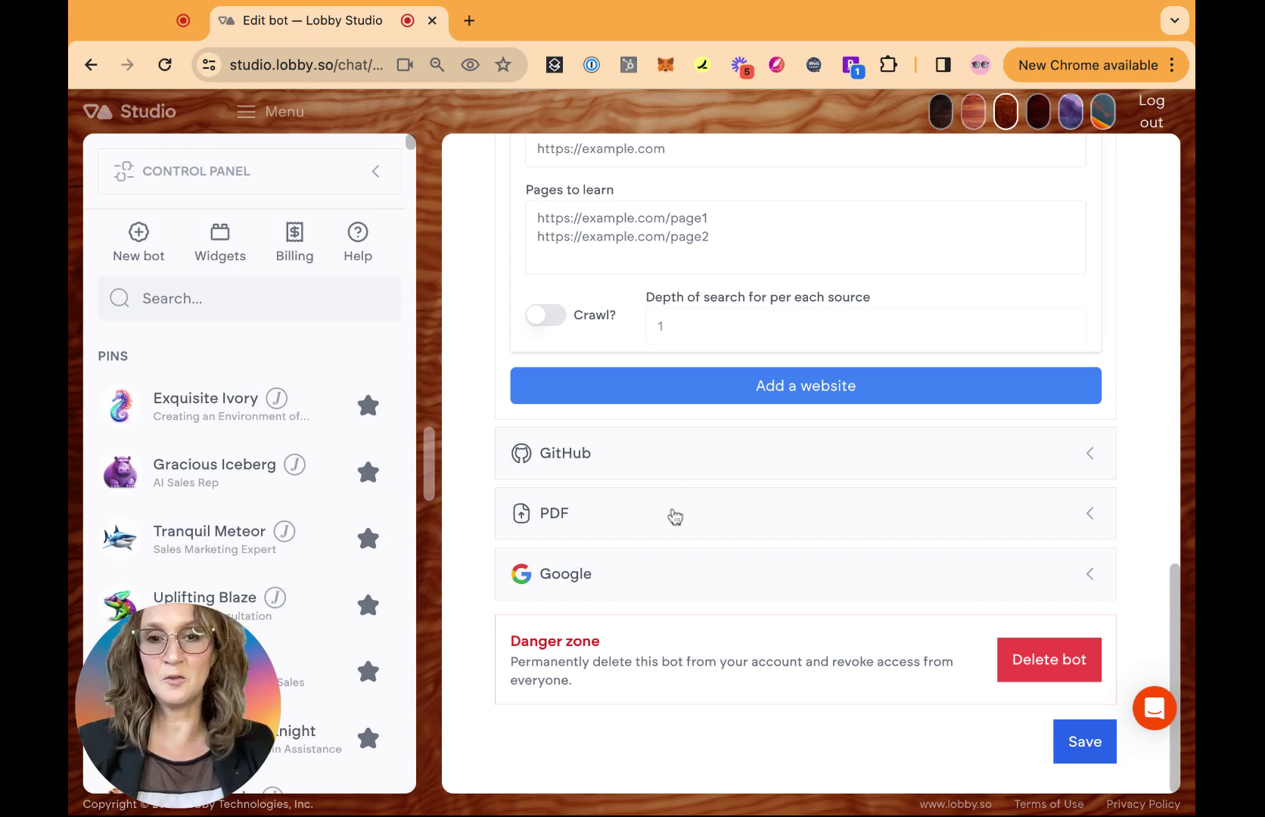
click(649, 587)
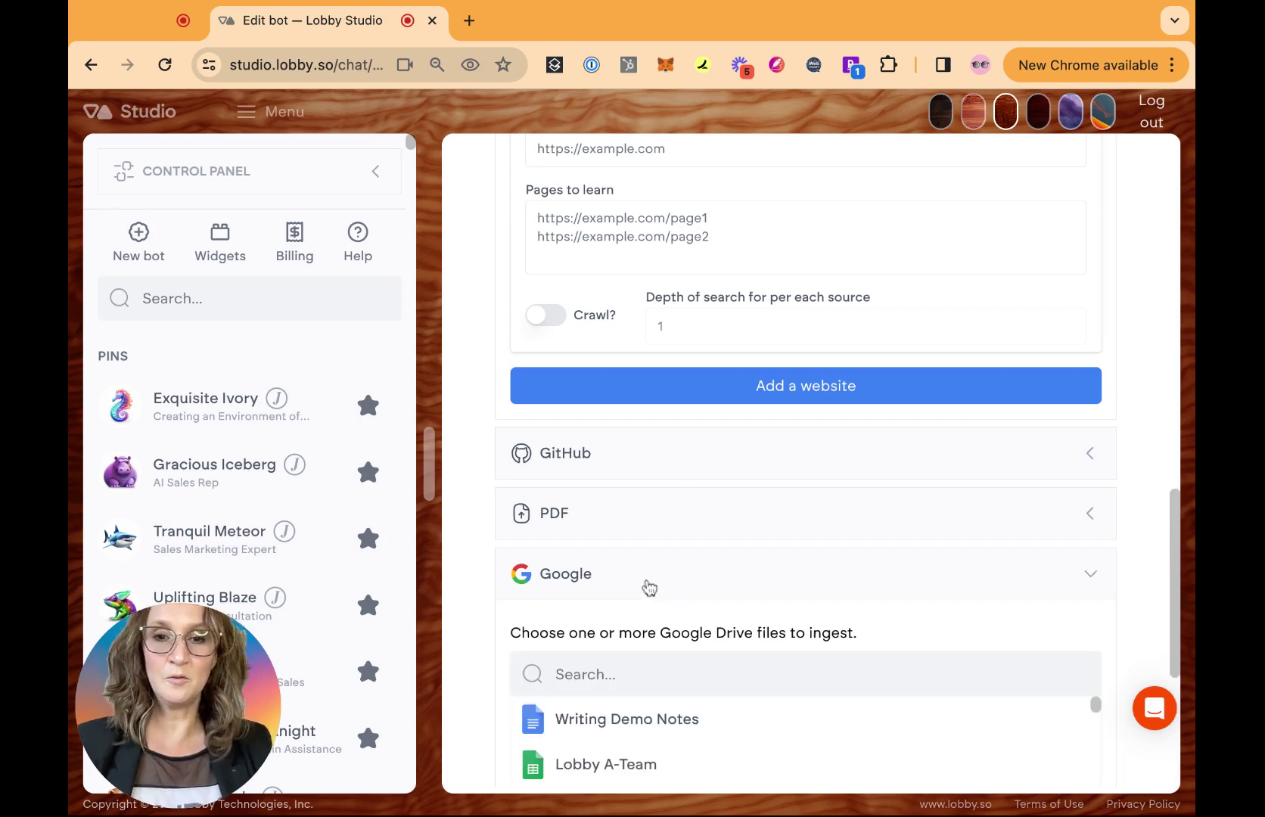
click(649, 587)
click(681, 534)
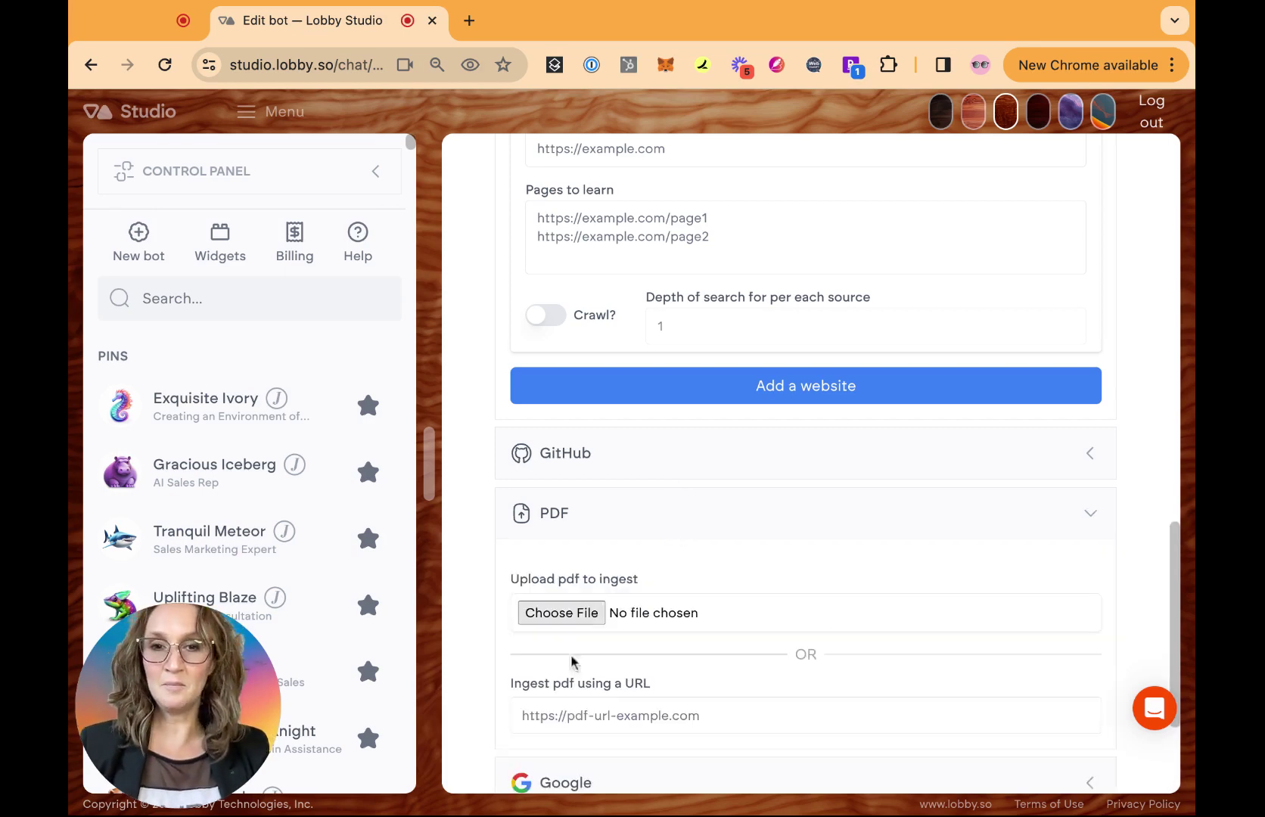
click(561, 613)
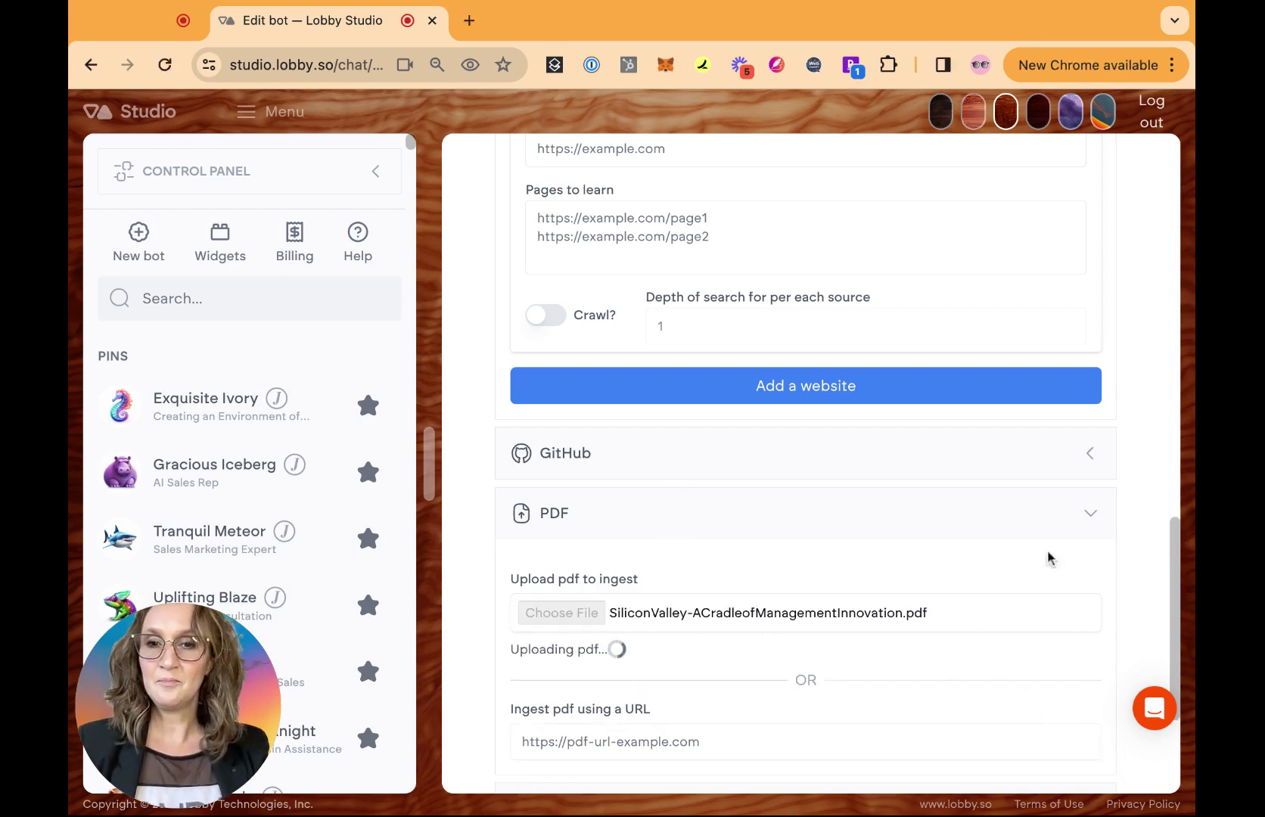
scroll(1050, 556, down, 3)
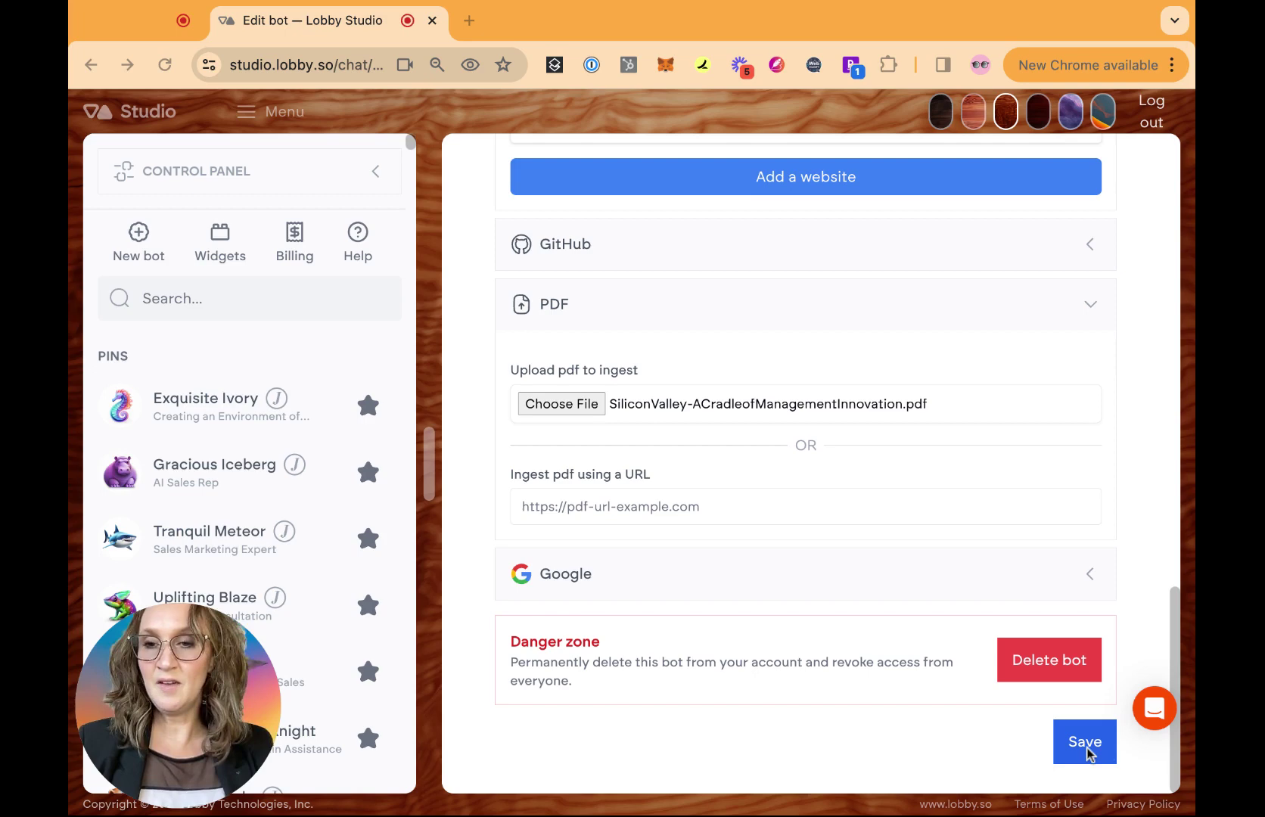
click(1087, 753)
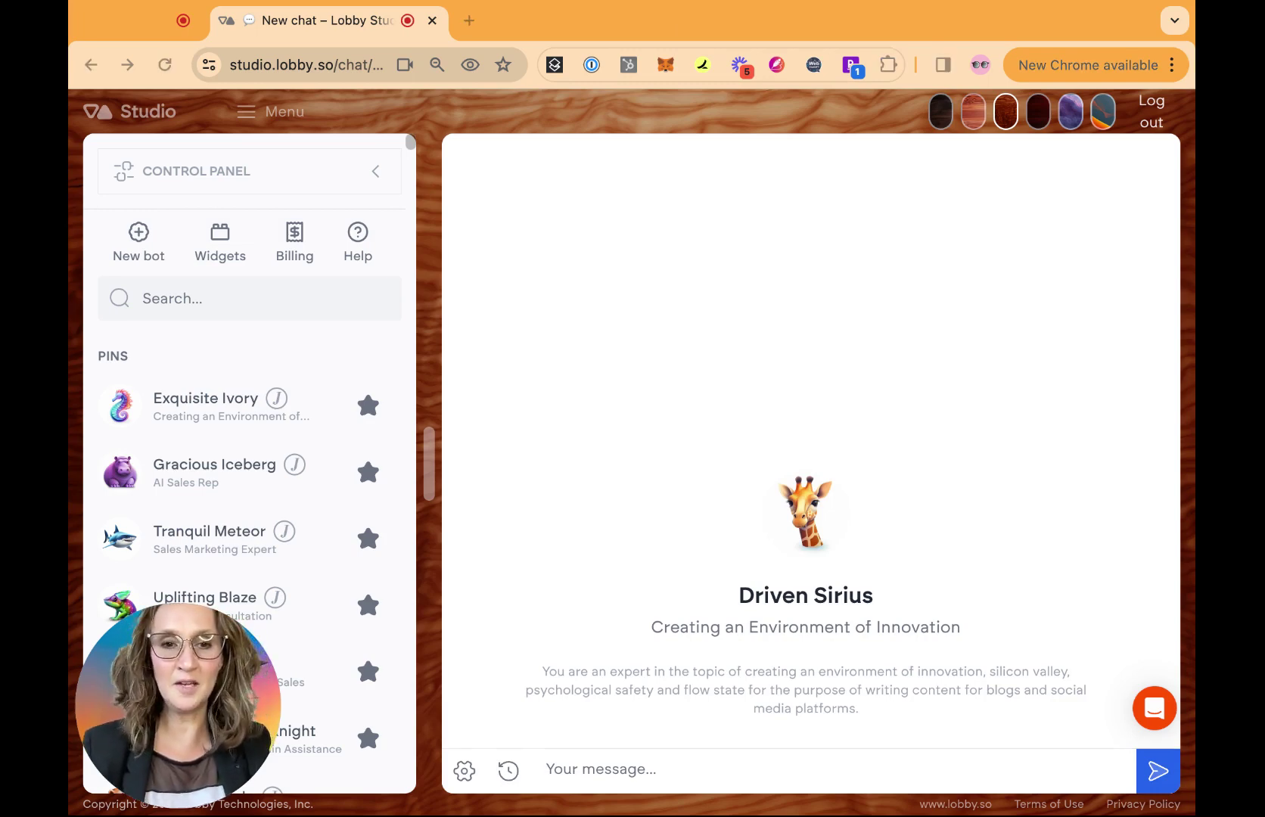
Step: Ask Driven Sirius for 10 C-suite innovation headlines, then begin the follow-up 'expand on 10'
click(626, 781)
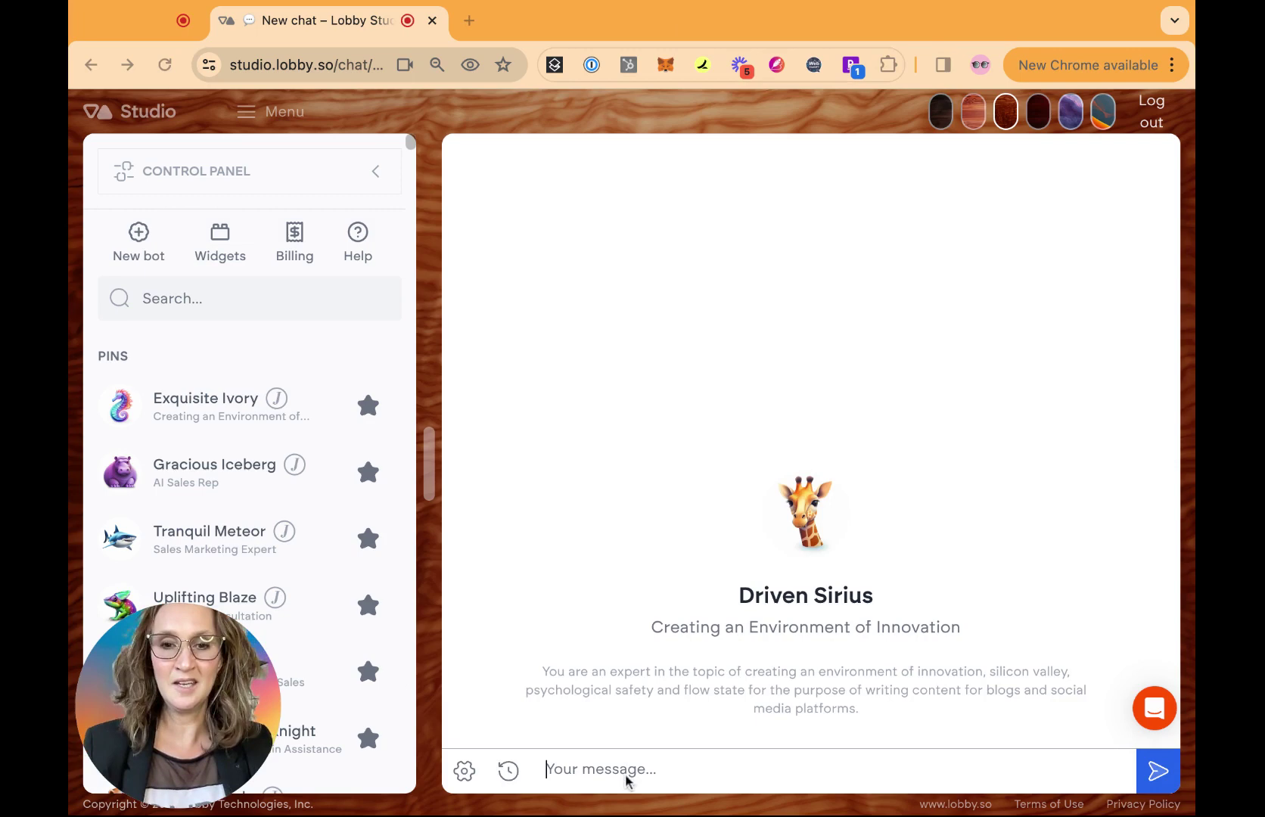
text(Give me 10 headlines about creating an environment of innovation targeting c suite executives)
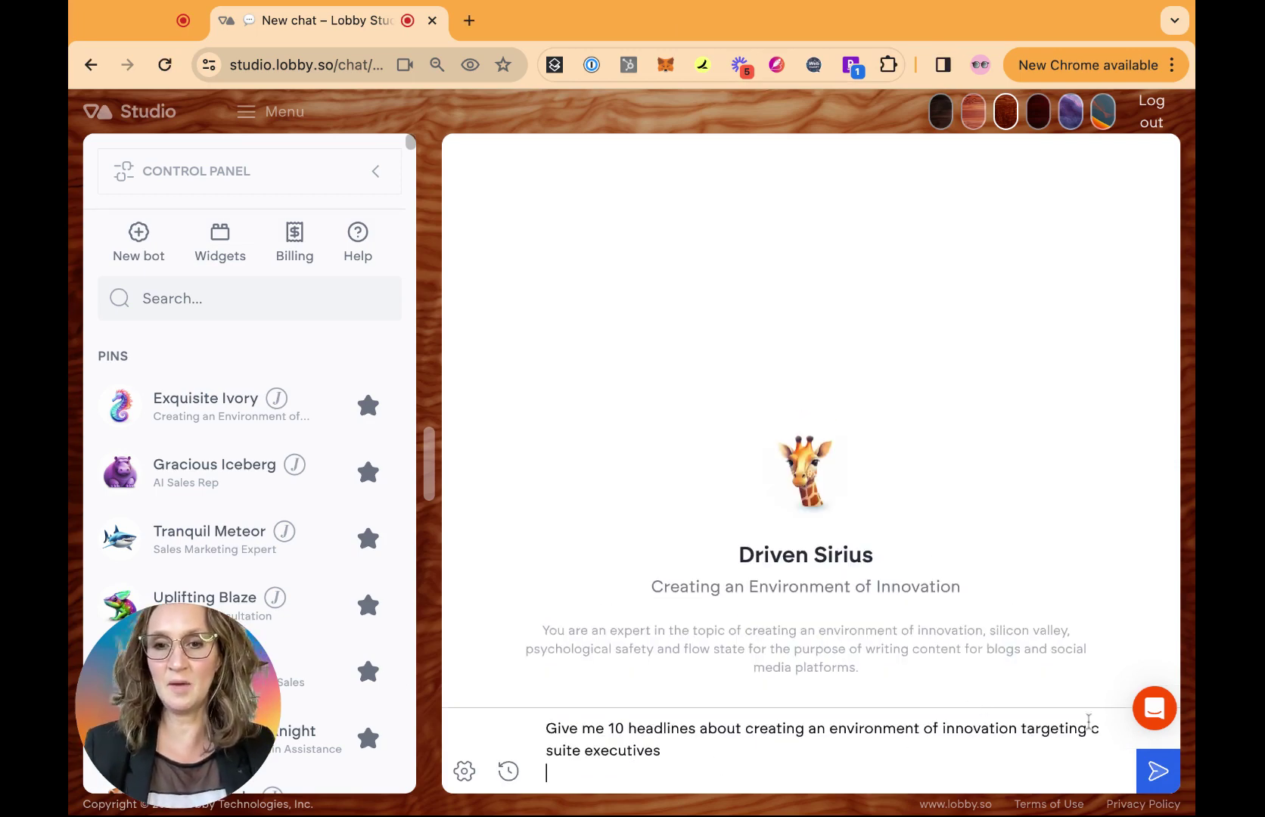
key(Return)
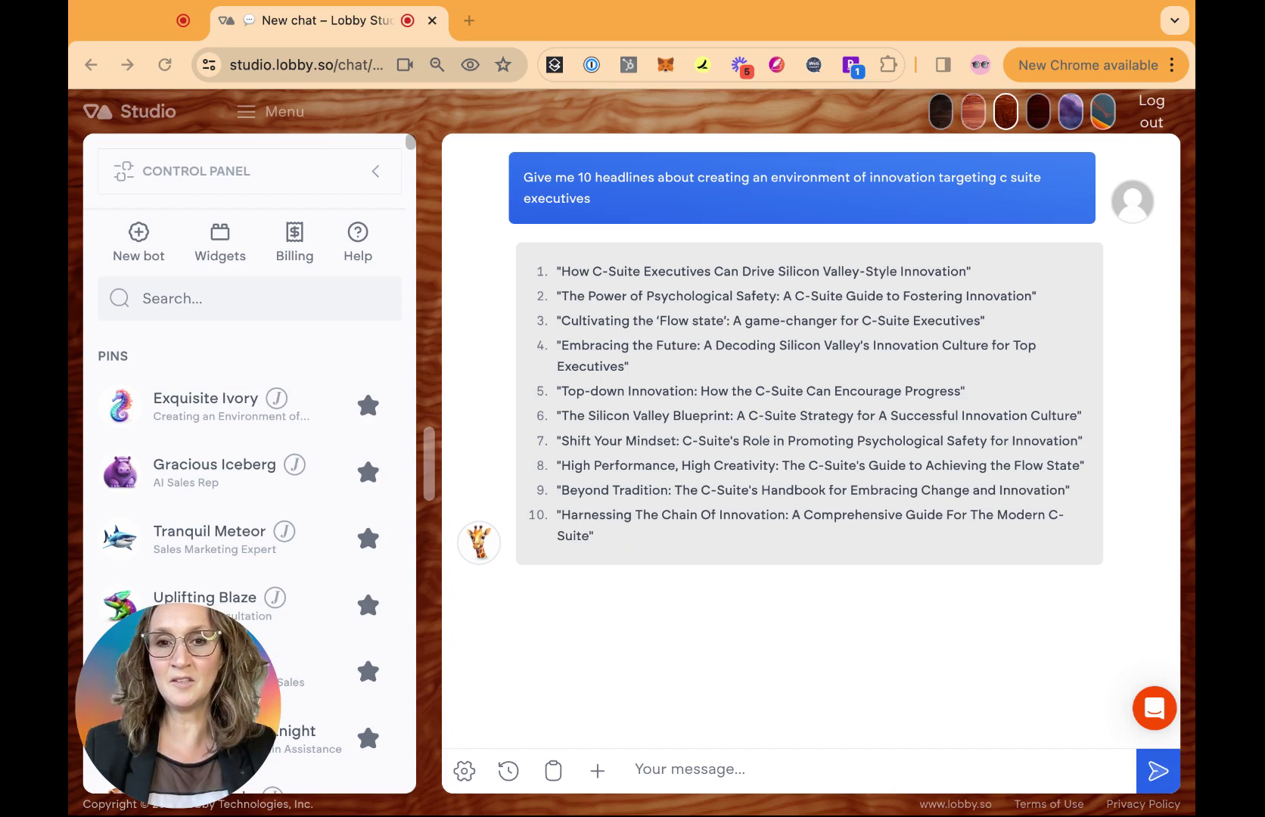
click(634, 516)
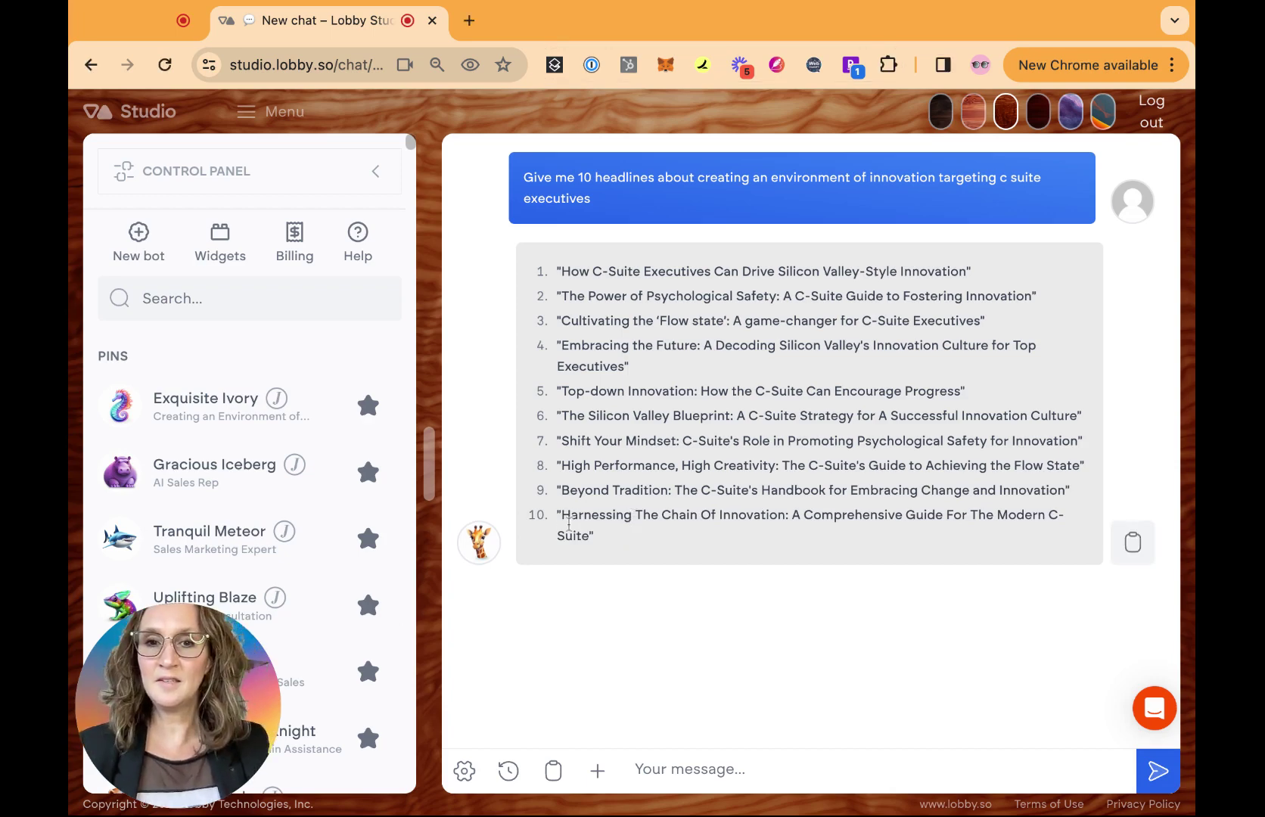
click(685, 772)
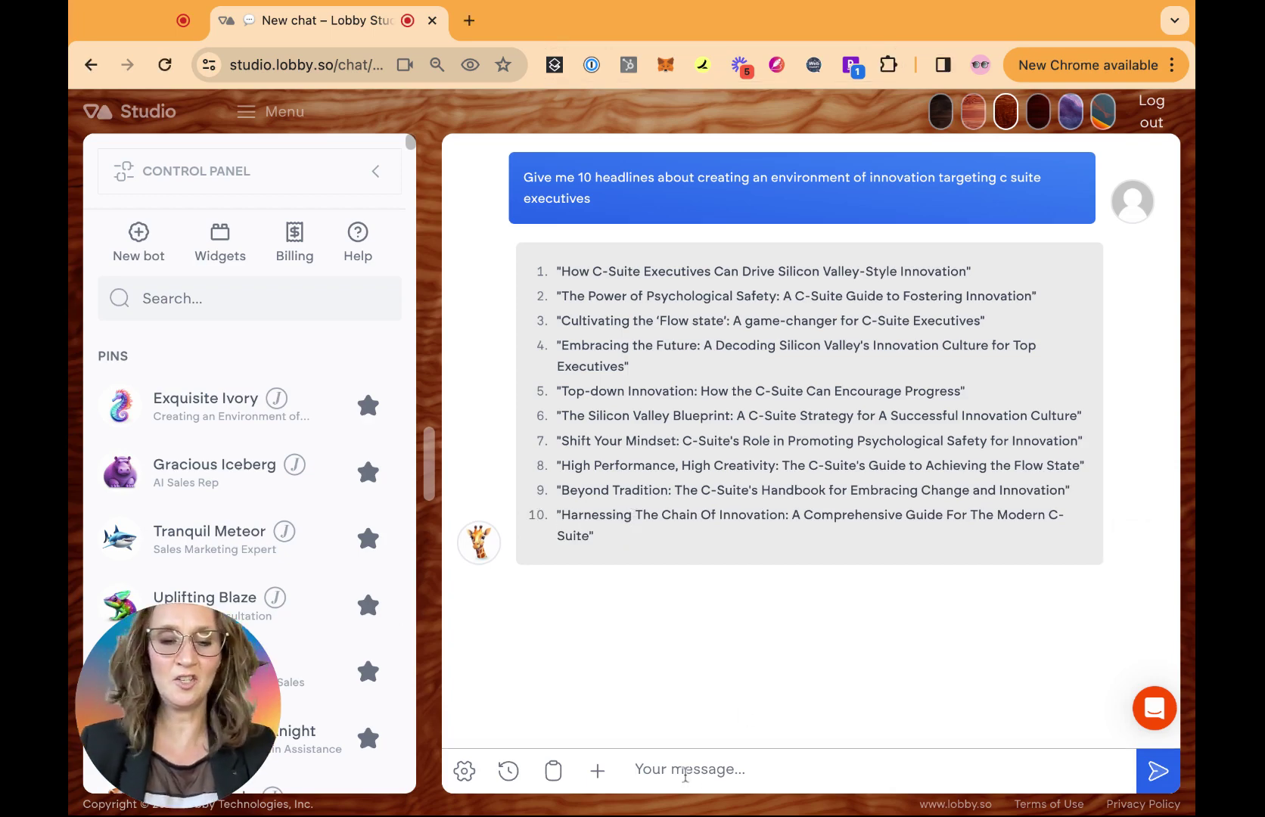
text(expan)
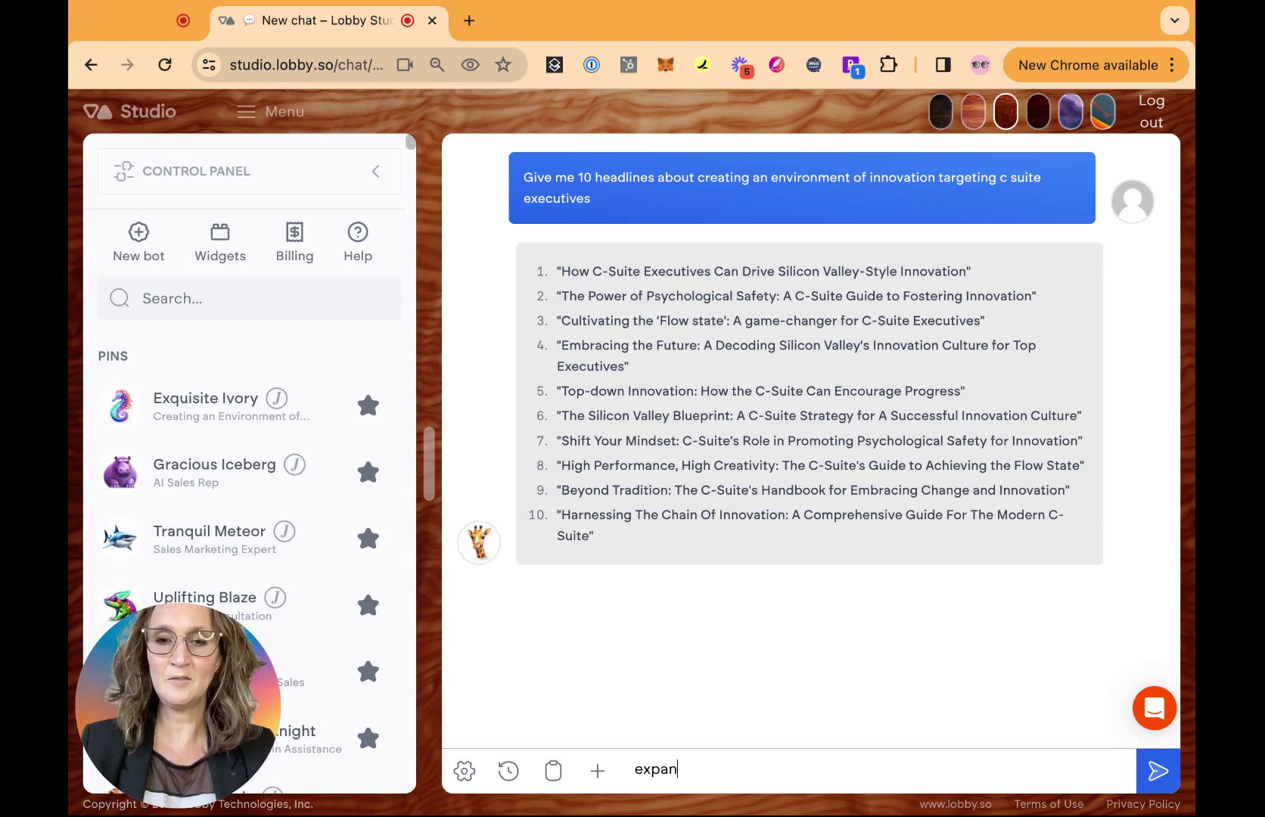
text(d on 10)
key(Return)
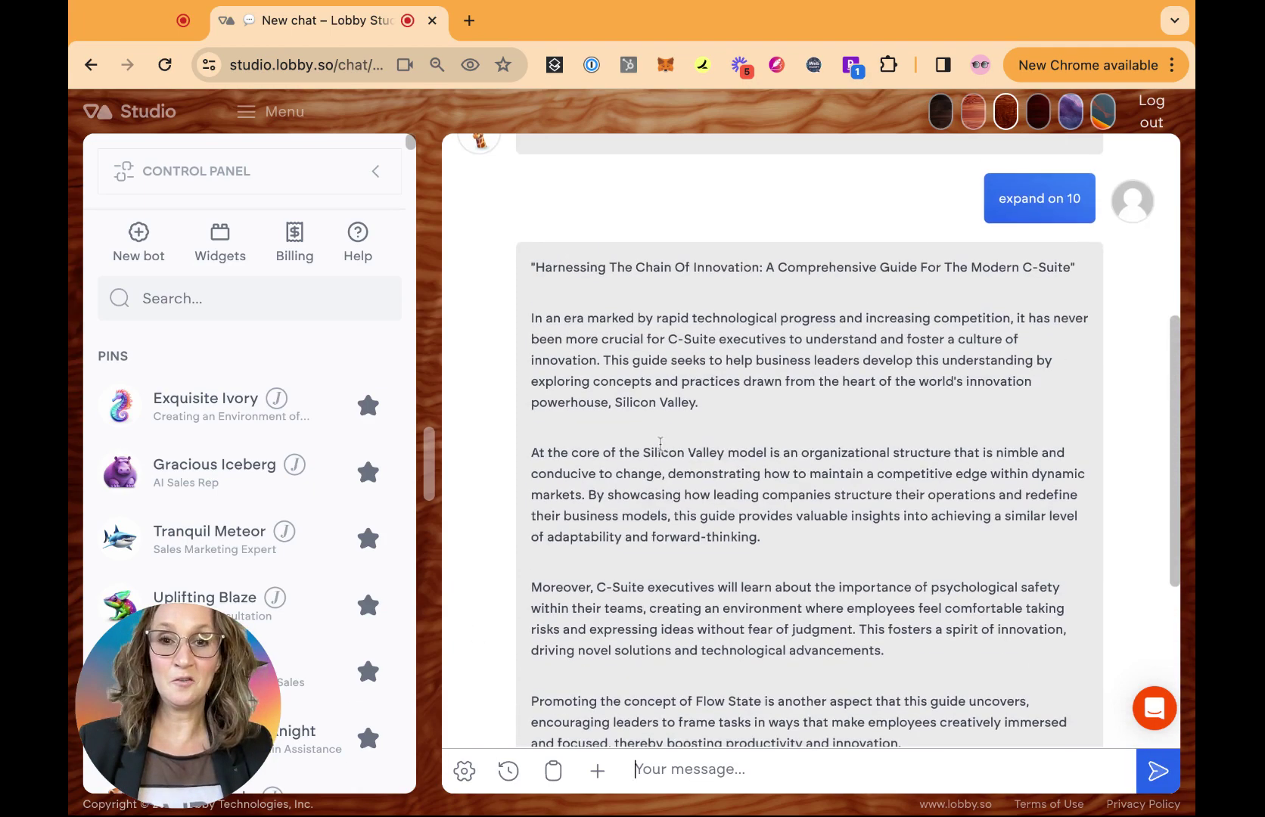
scroll(705, 431, down, 5)
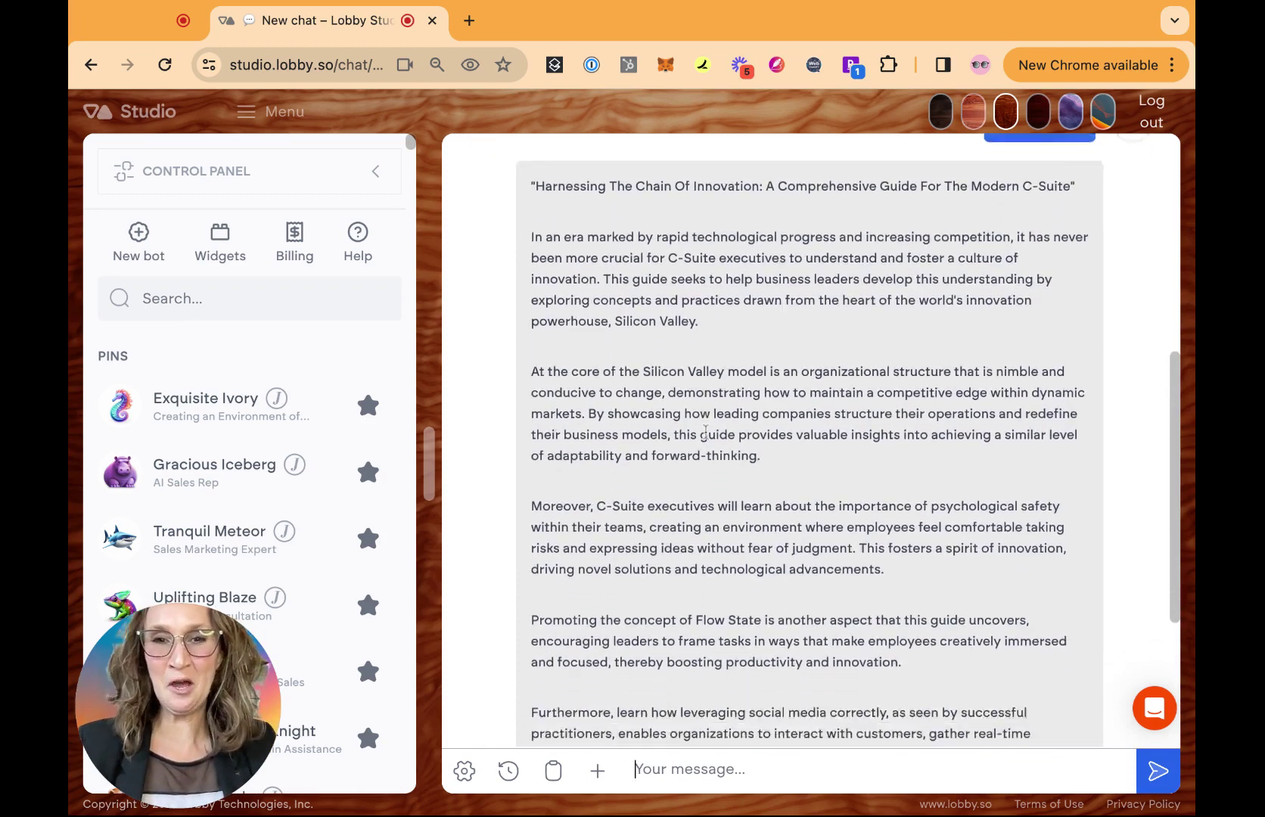
scroll(669, 463, down, 3)
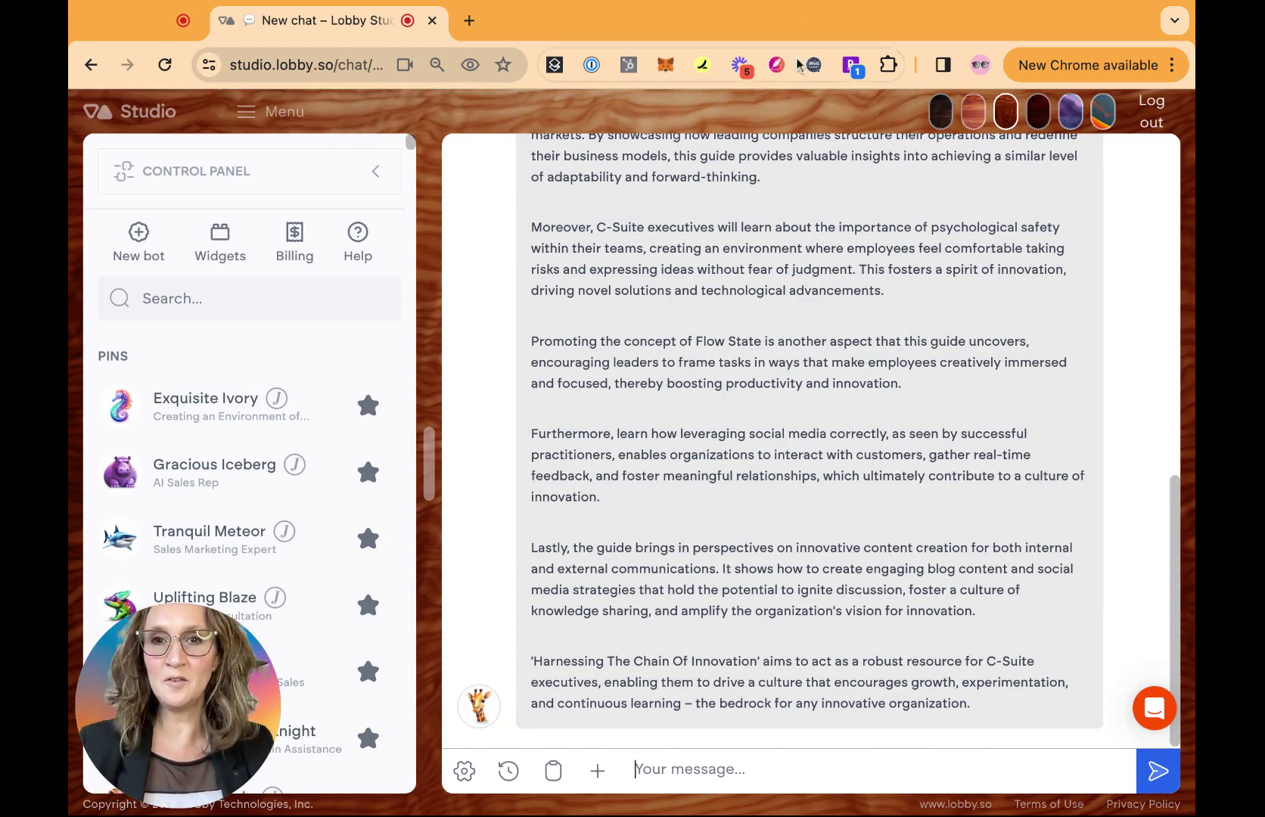
scroll(735, 522, up, 1)
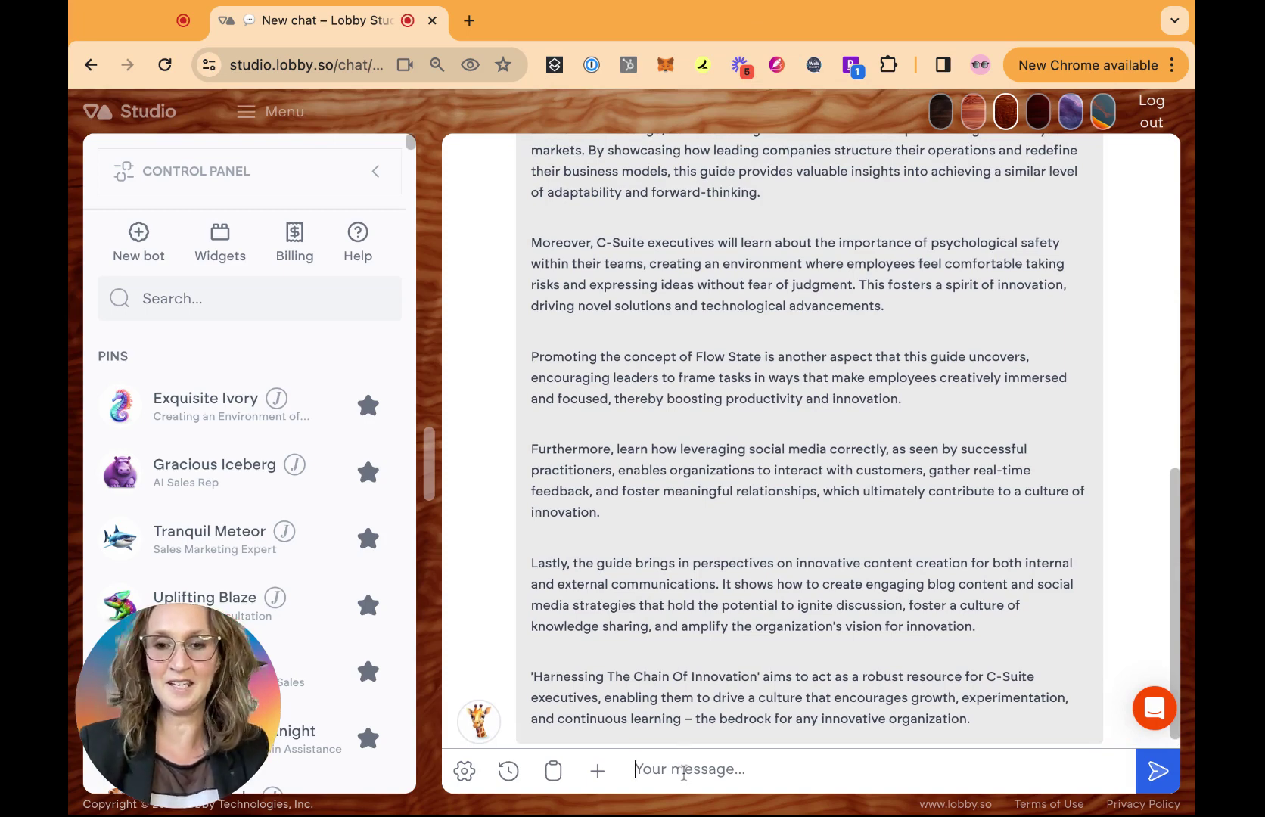
Step: Ask the bot to 'Write an outline about this response' and copy its seven-section outline
text(Write an outline about this response)
scroll(811, 642, down, 1)
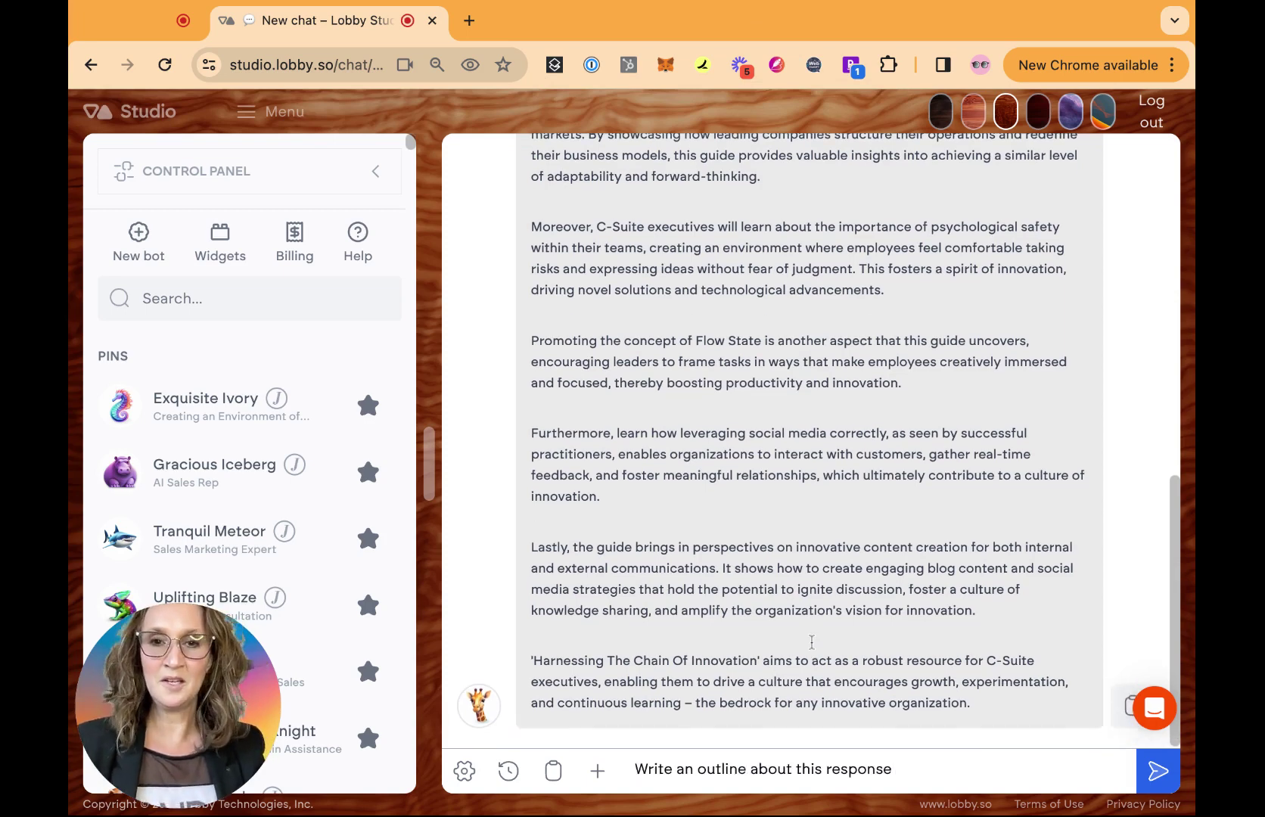
key(Return)
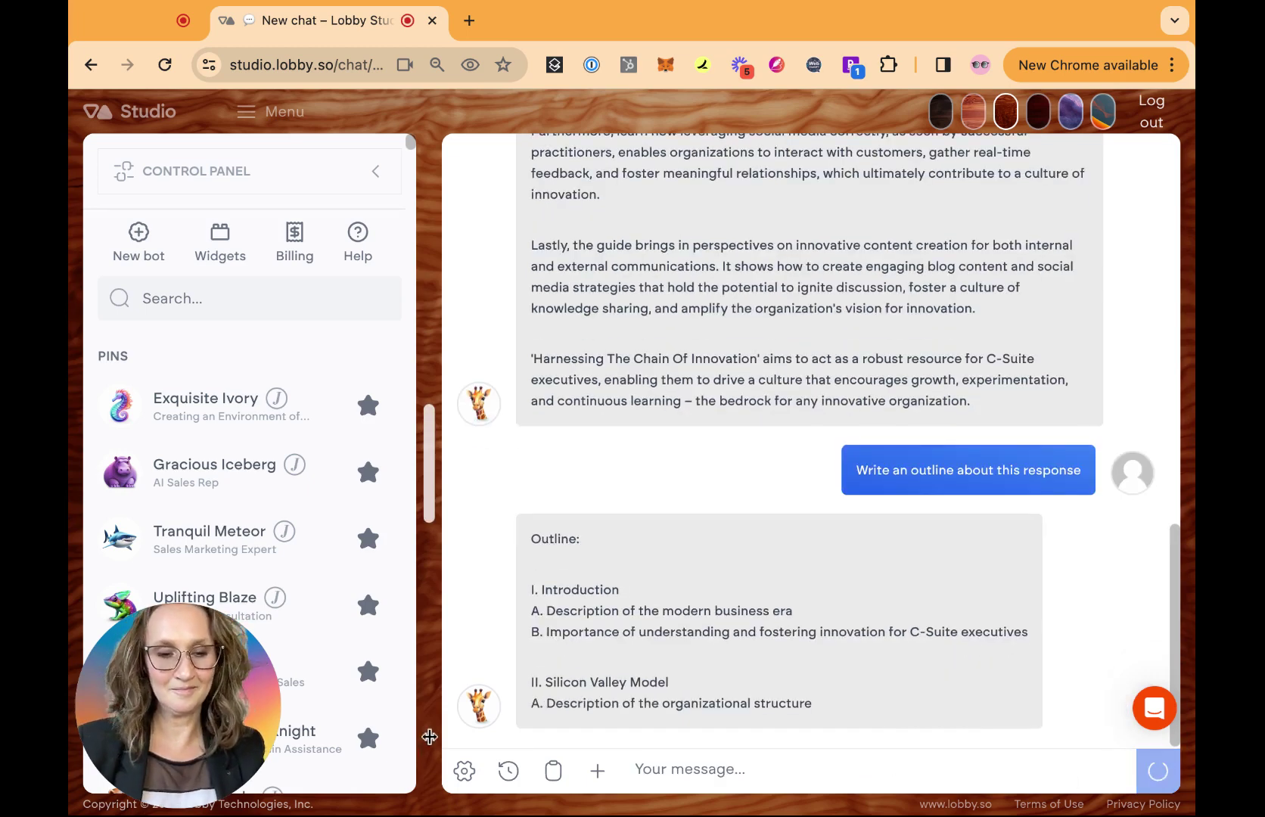
scroll(694, 454, down, 3)
scroll(787, 587, down, 5)
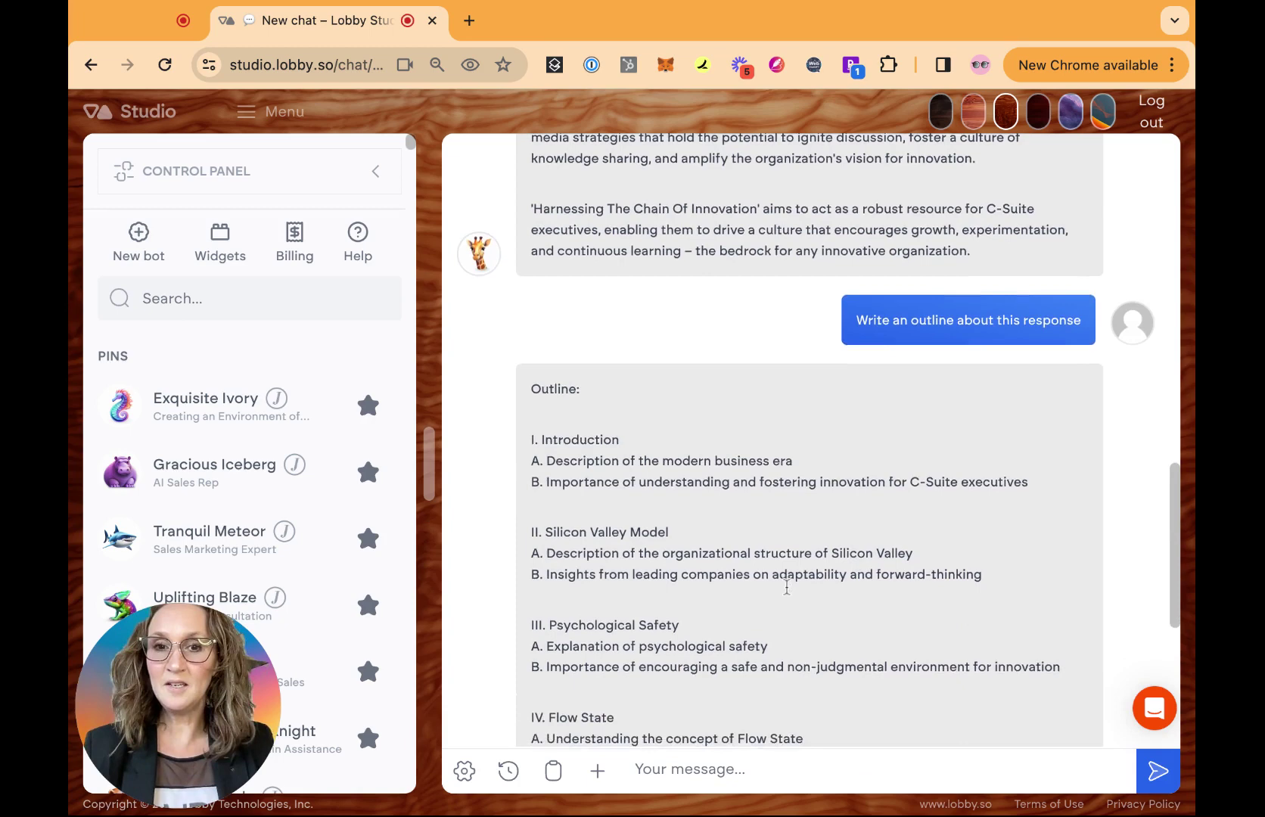
scroll(810, 439, down, 3)
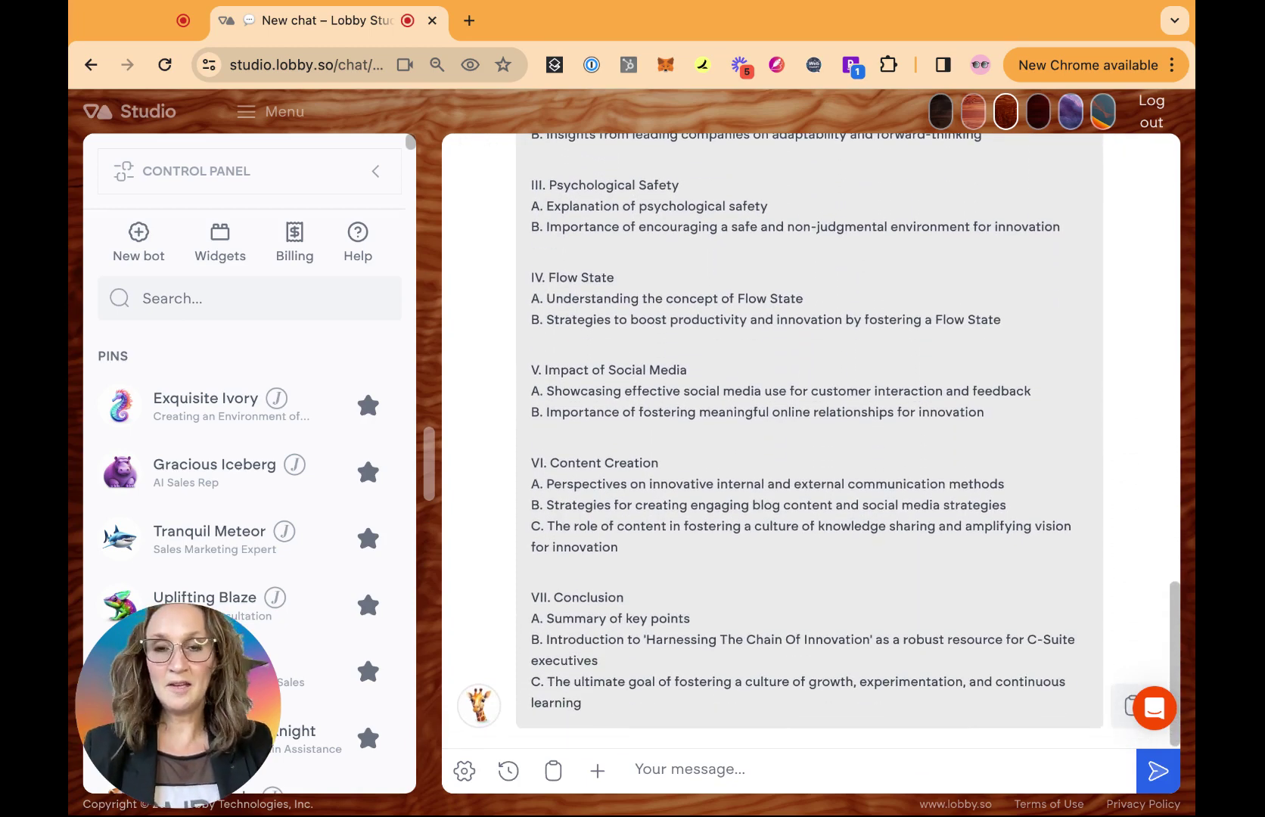
click(1127, 712)
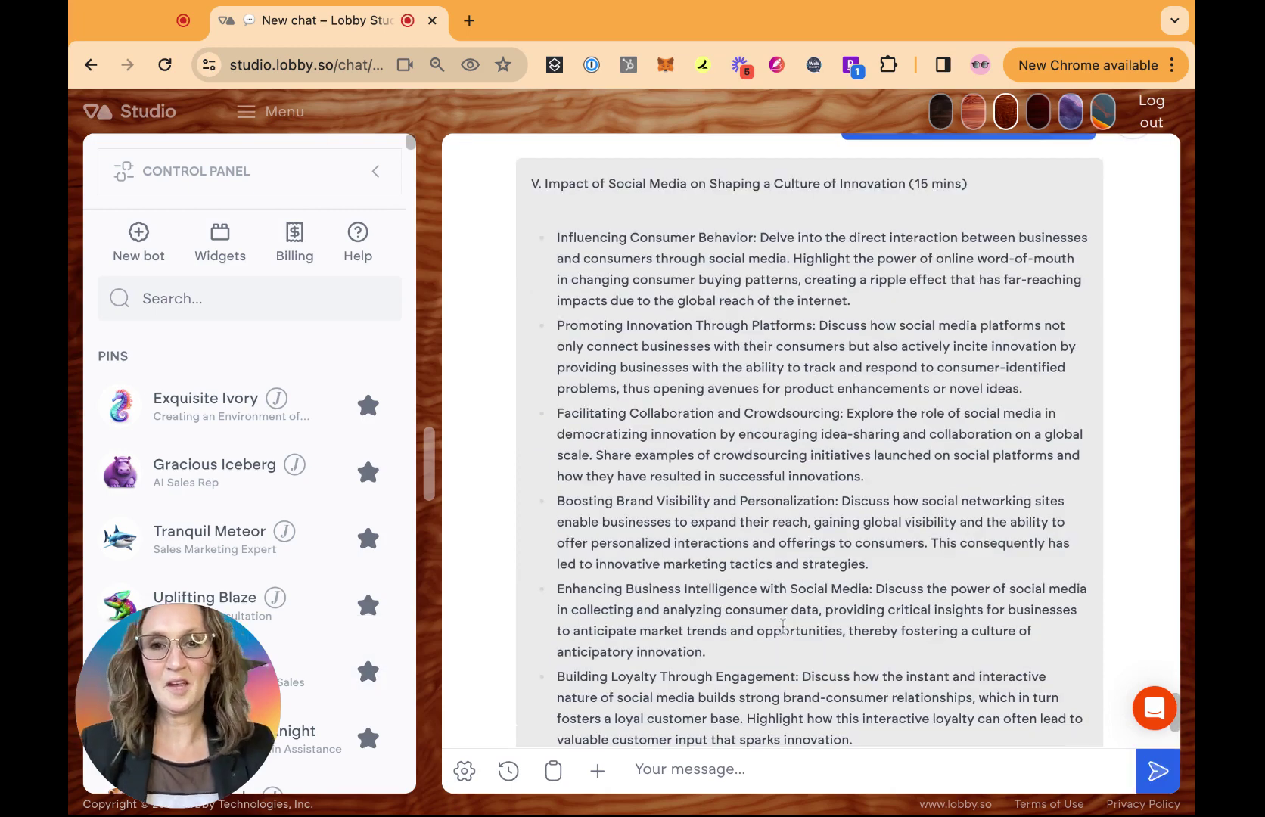
Step: Scroll through the bot's seven-bullet section V reply on social media and innovation culture
scroll(783, 626, down, 3)
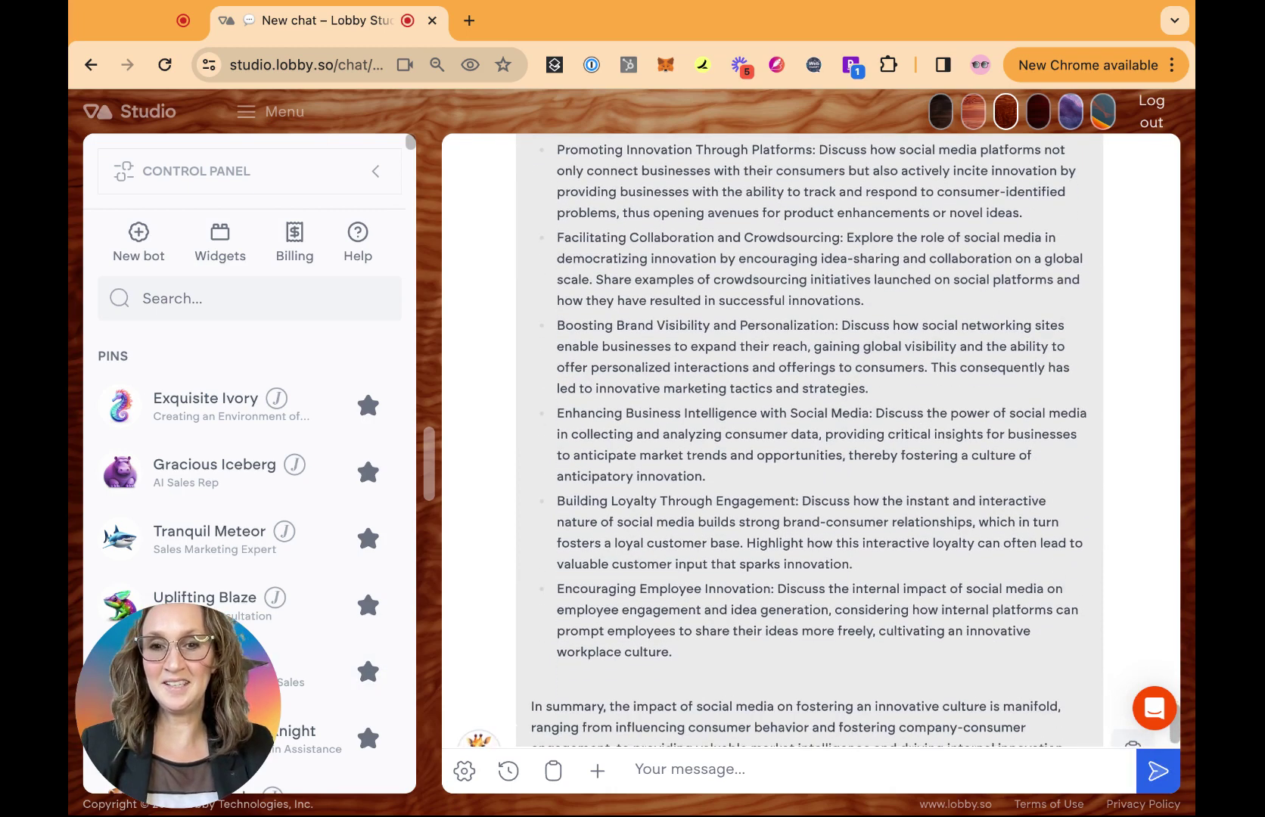
scroll(909, 521, up, 1)
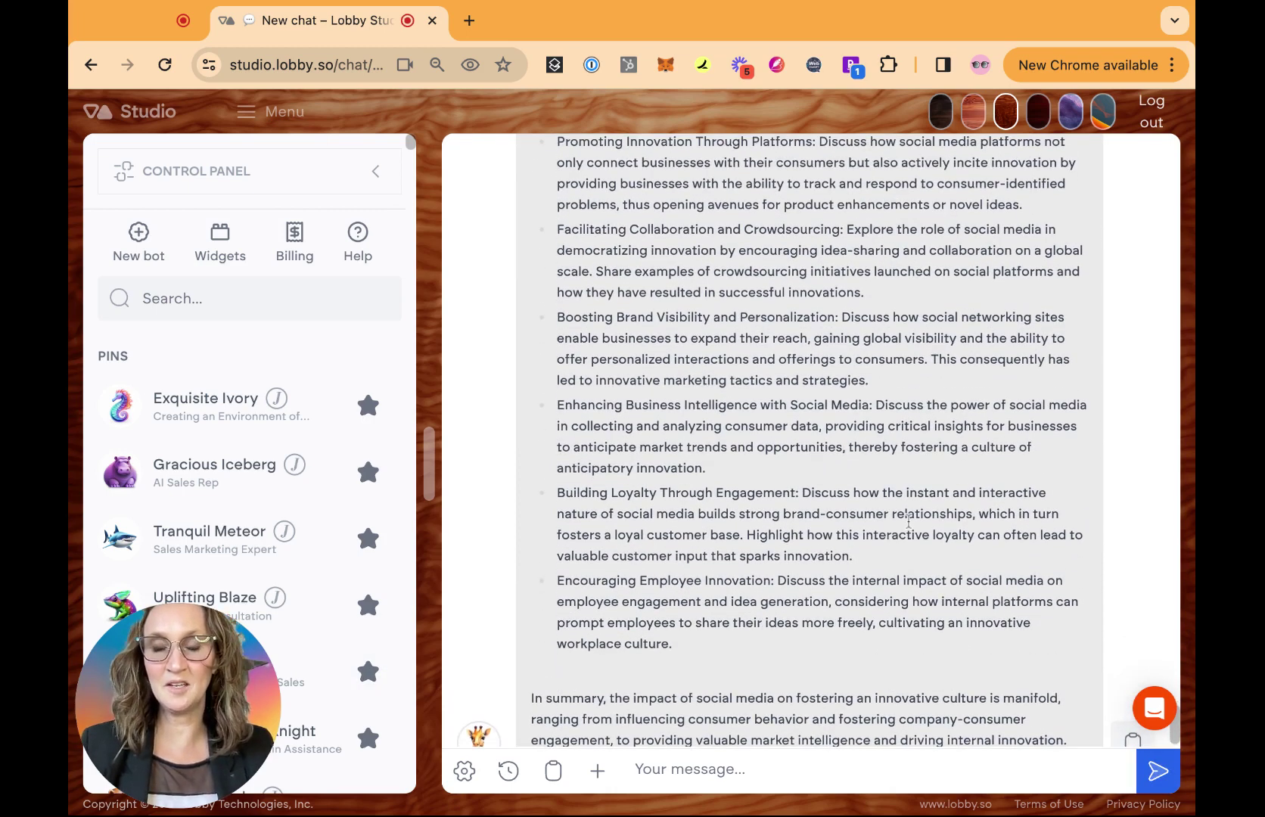
scroll(908, 520, up, 1)
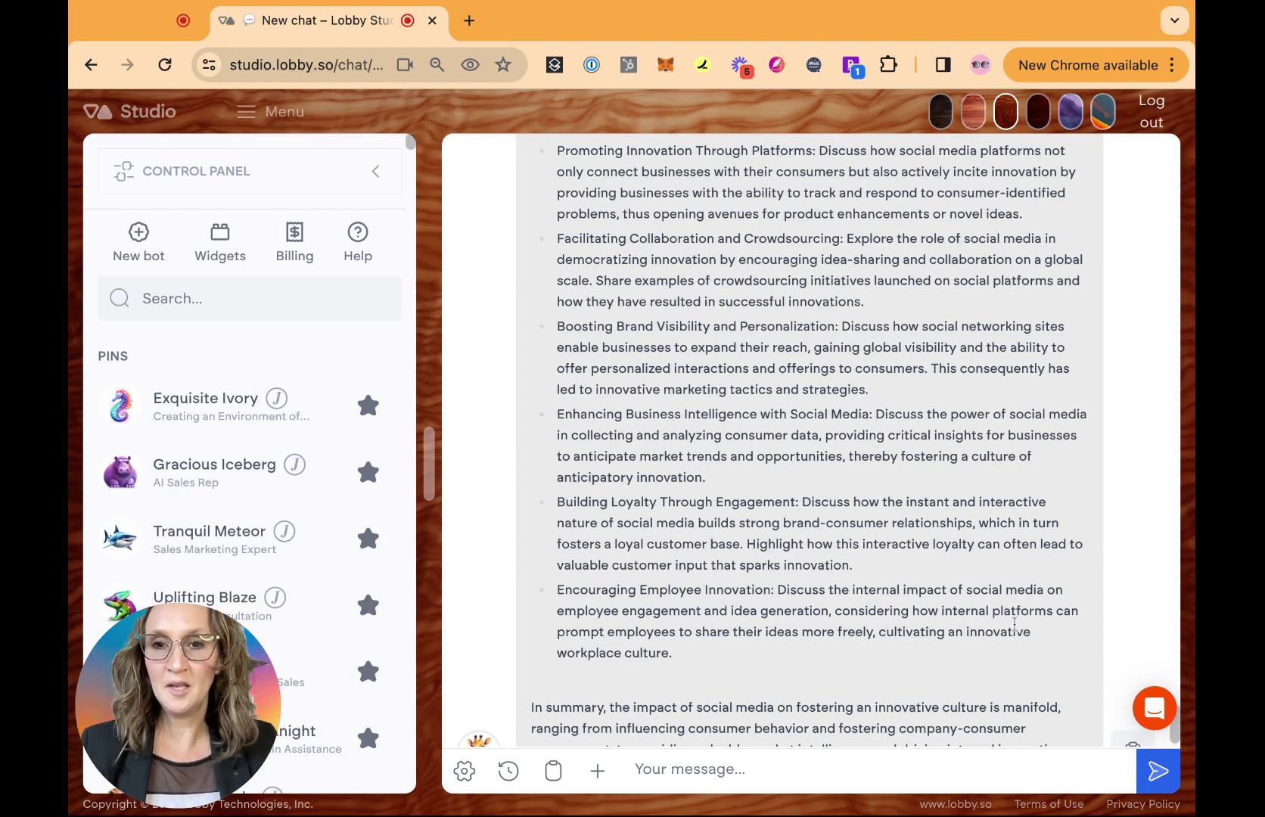
scroll(784, 489, up, 1)
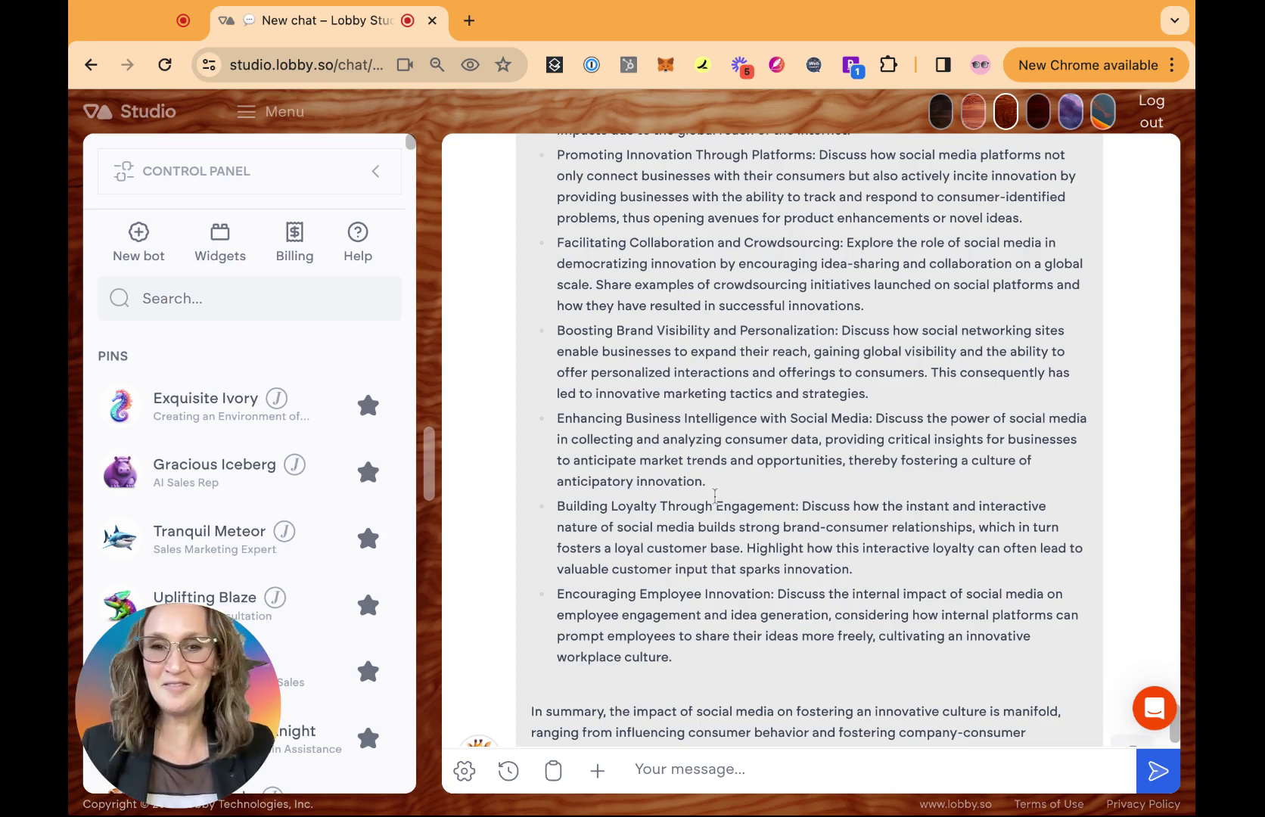
scroll(778, 495, up, 1)
scroll(779, 496, up, 3)
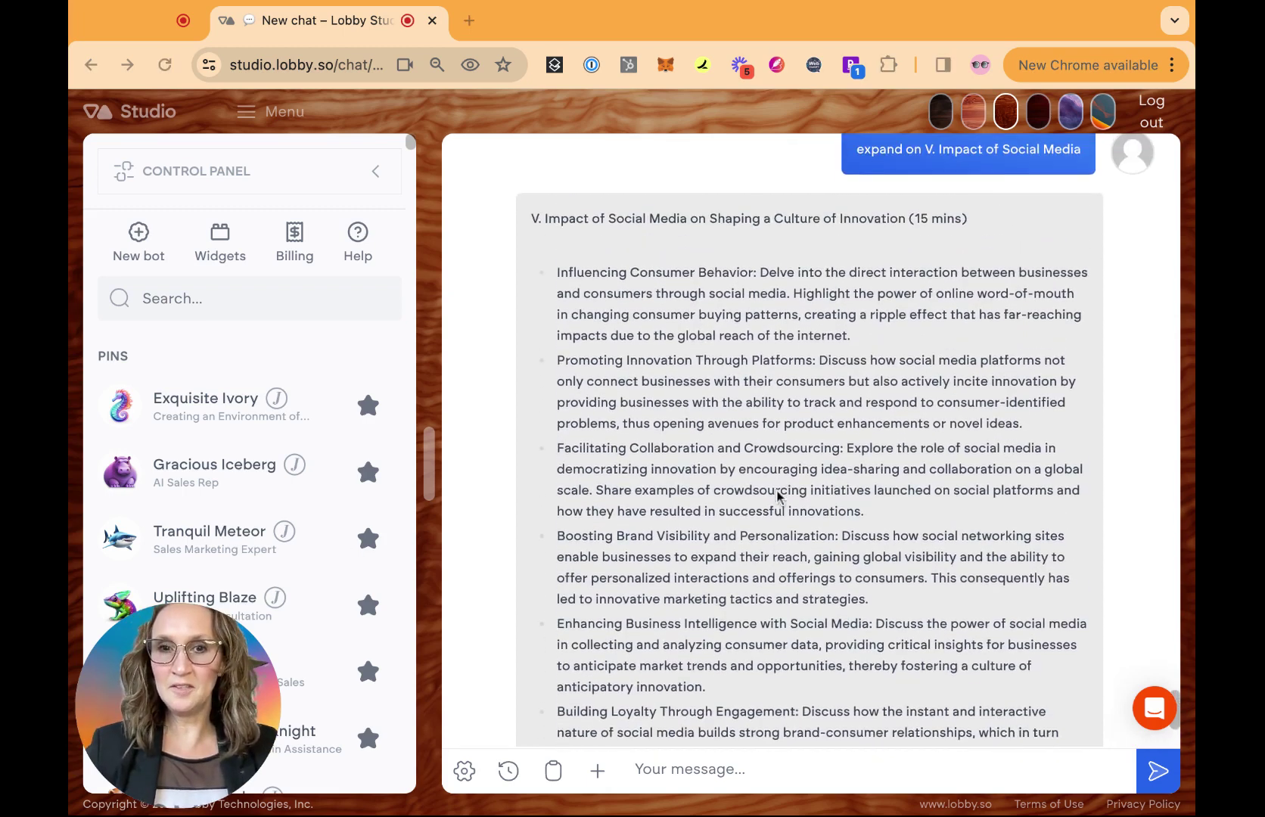
scroll(778, 496, down, 3)
click(429, 317)
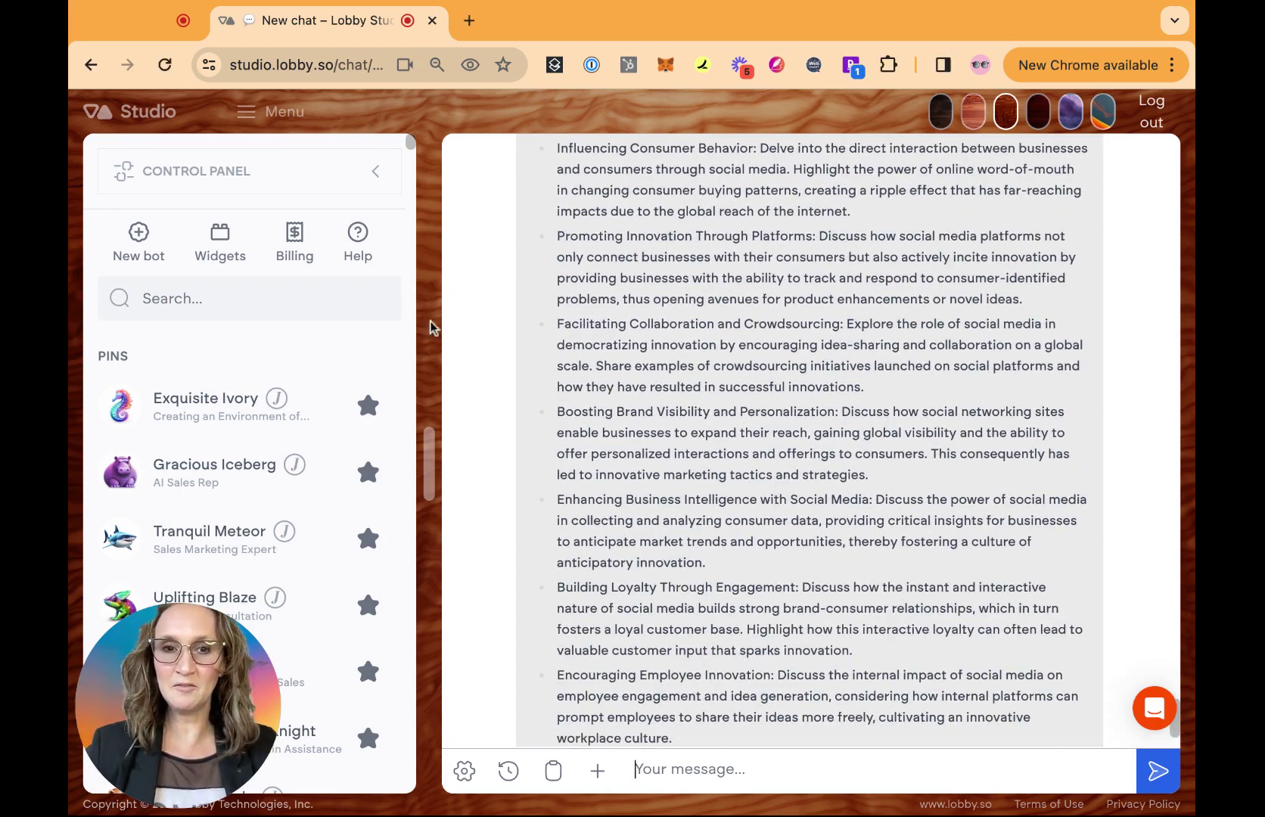
scroll(824, 493, down, 1)
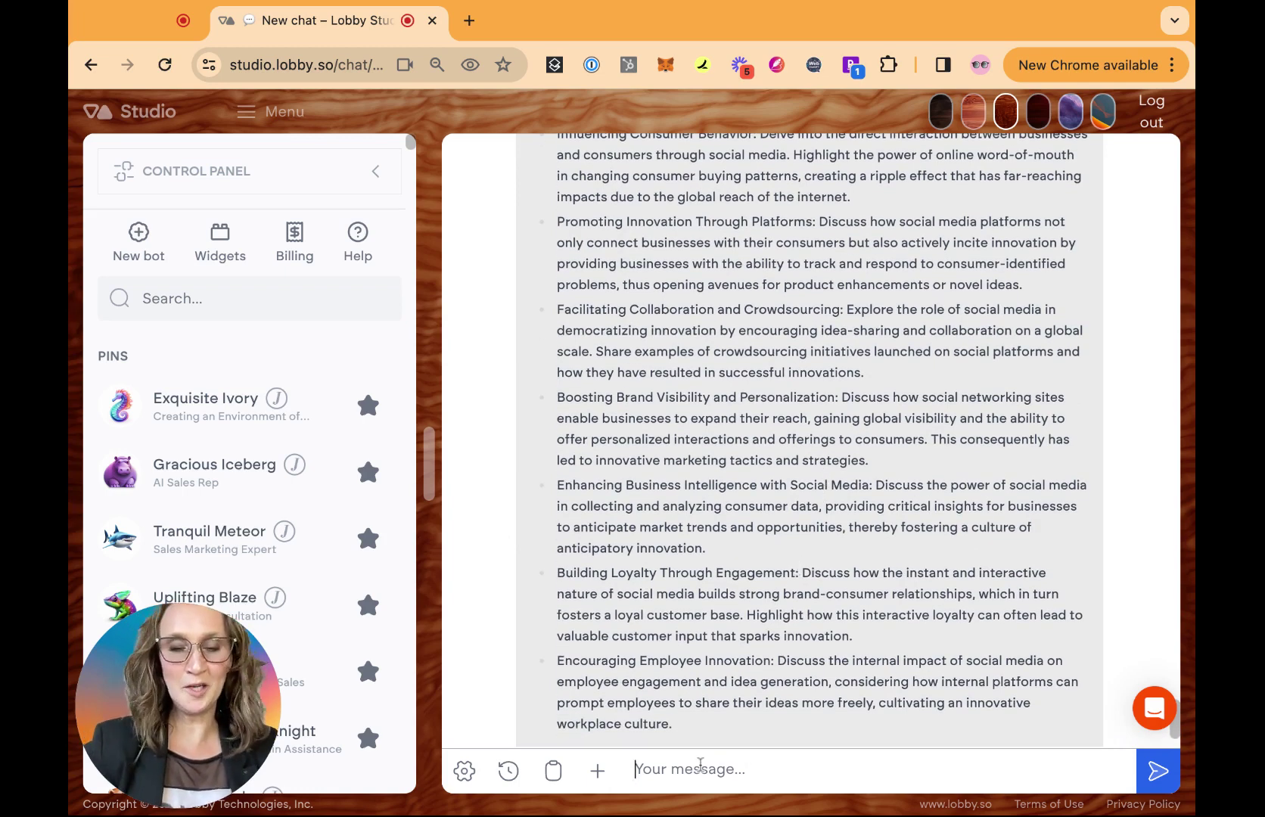
Step: Ask Driven Sirius to 'Make this into an x / twitter thread' and review the ten-post result
text(Make this into an x /  twitter thread)
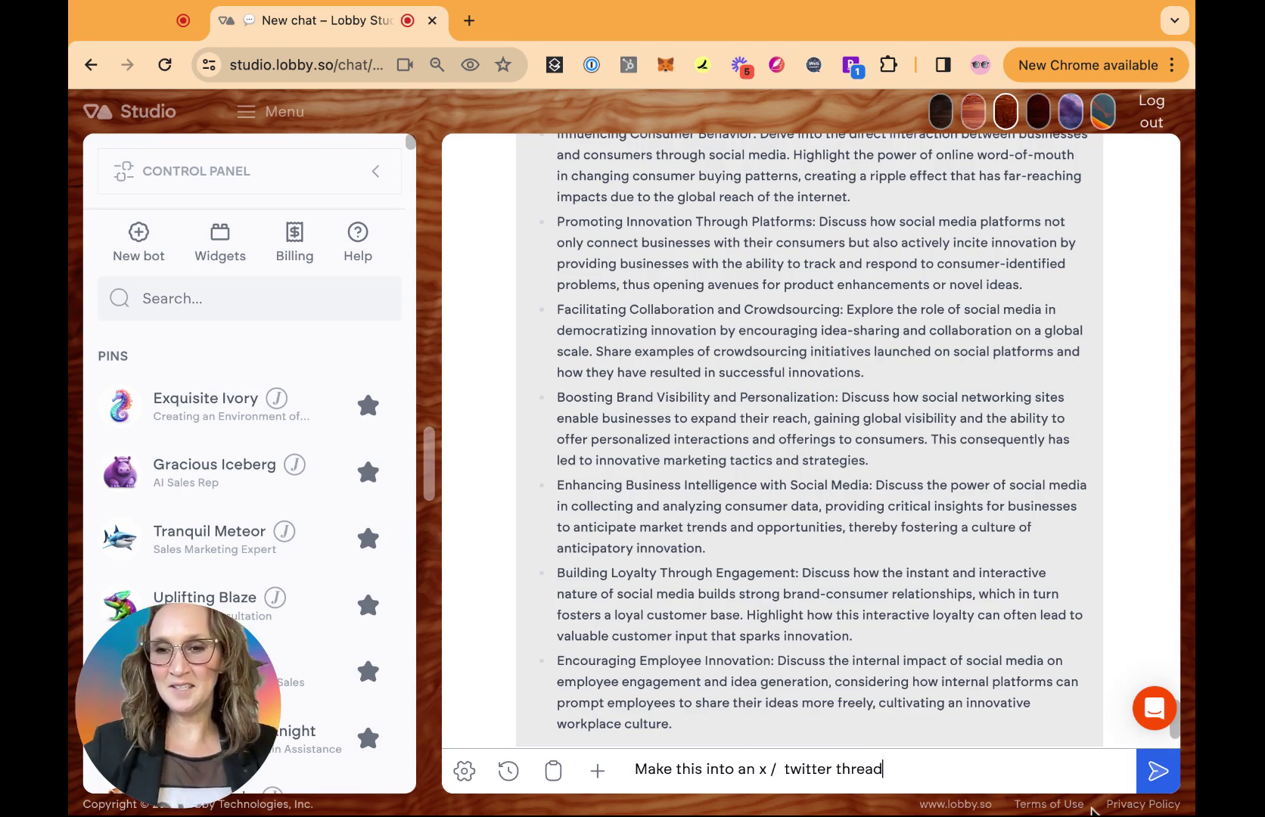
click(1159, 776)
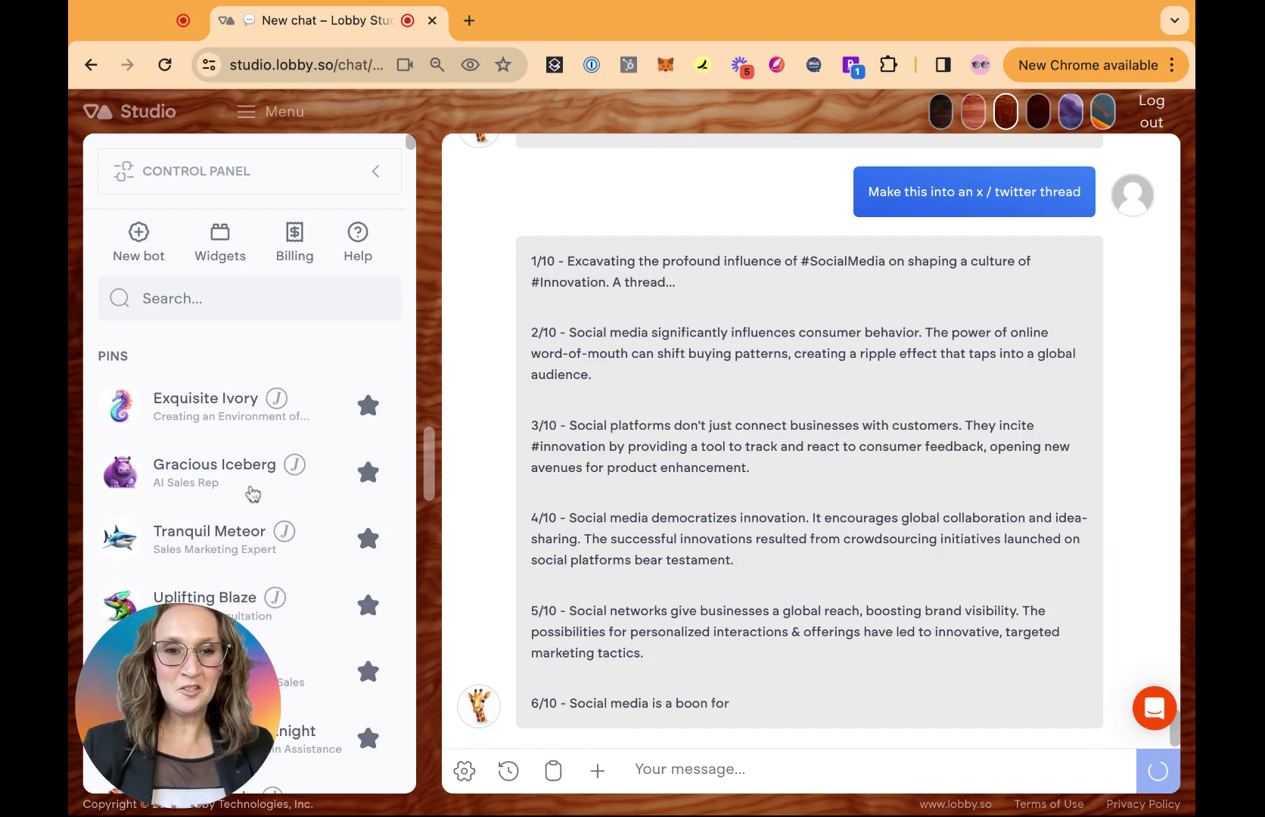
scroll(236, 407, down, 1)
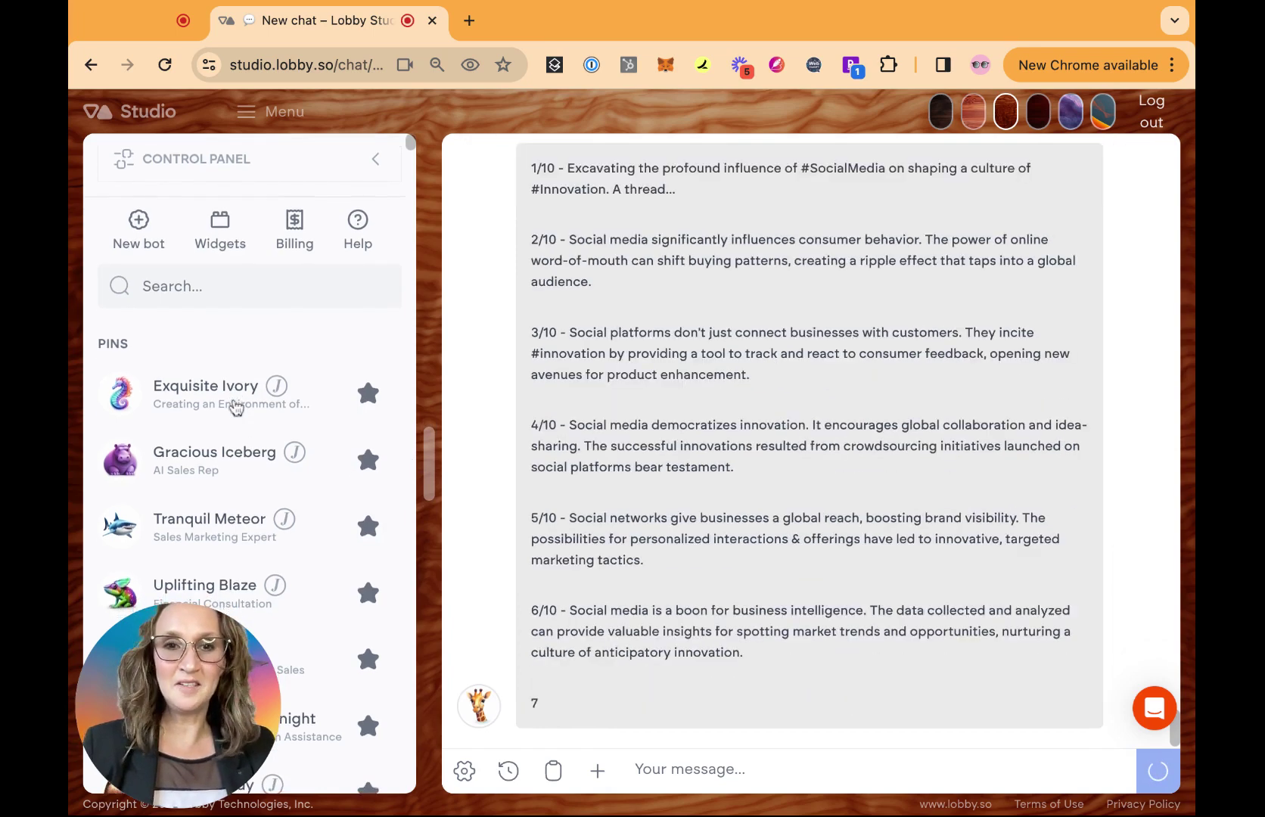
scroll(250, 410, down, 1)
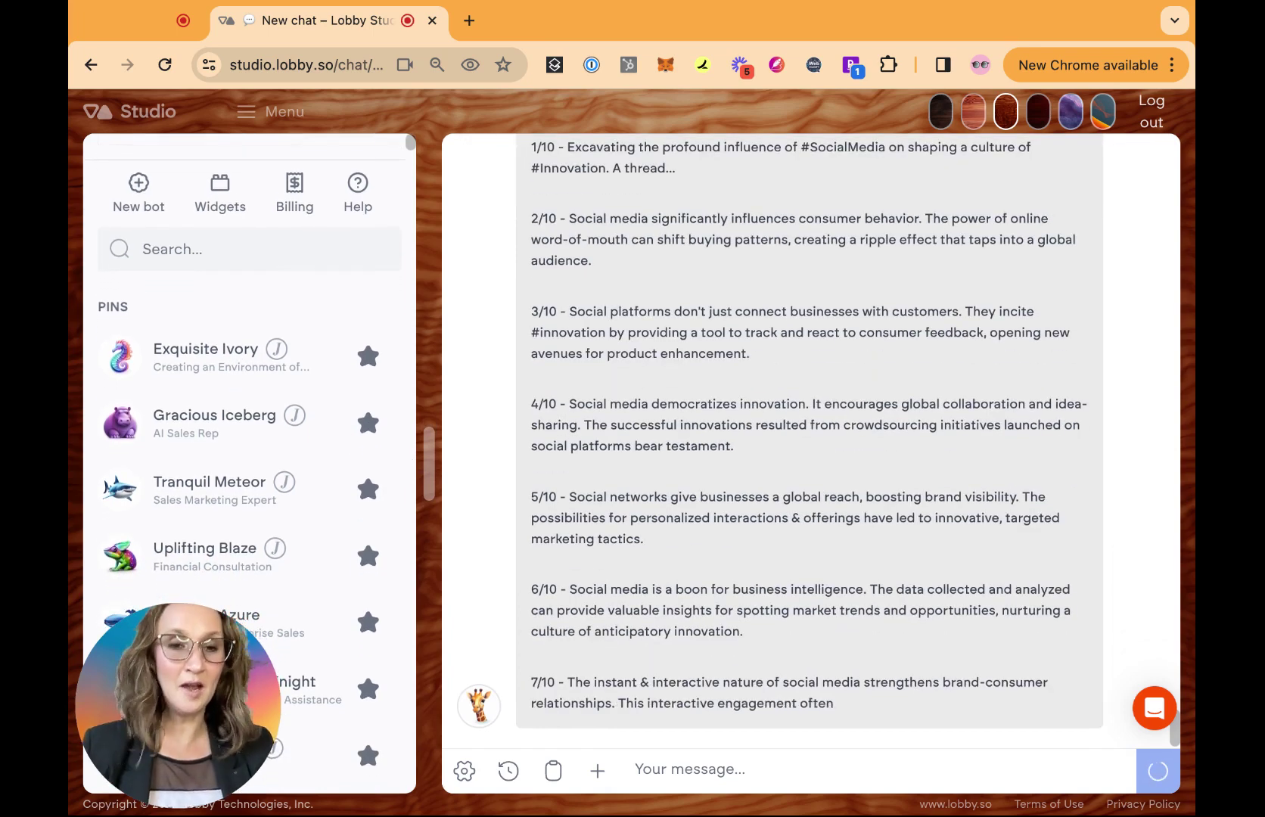
scroll(249, 410, down, 5)
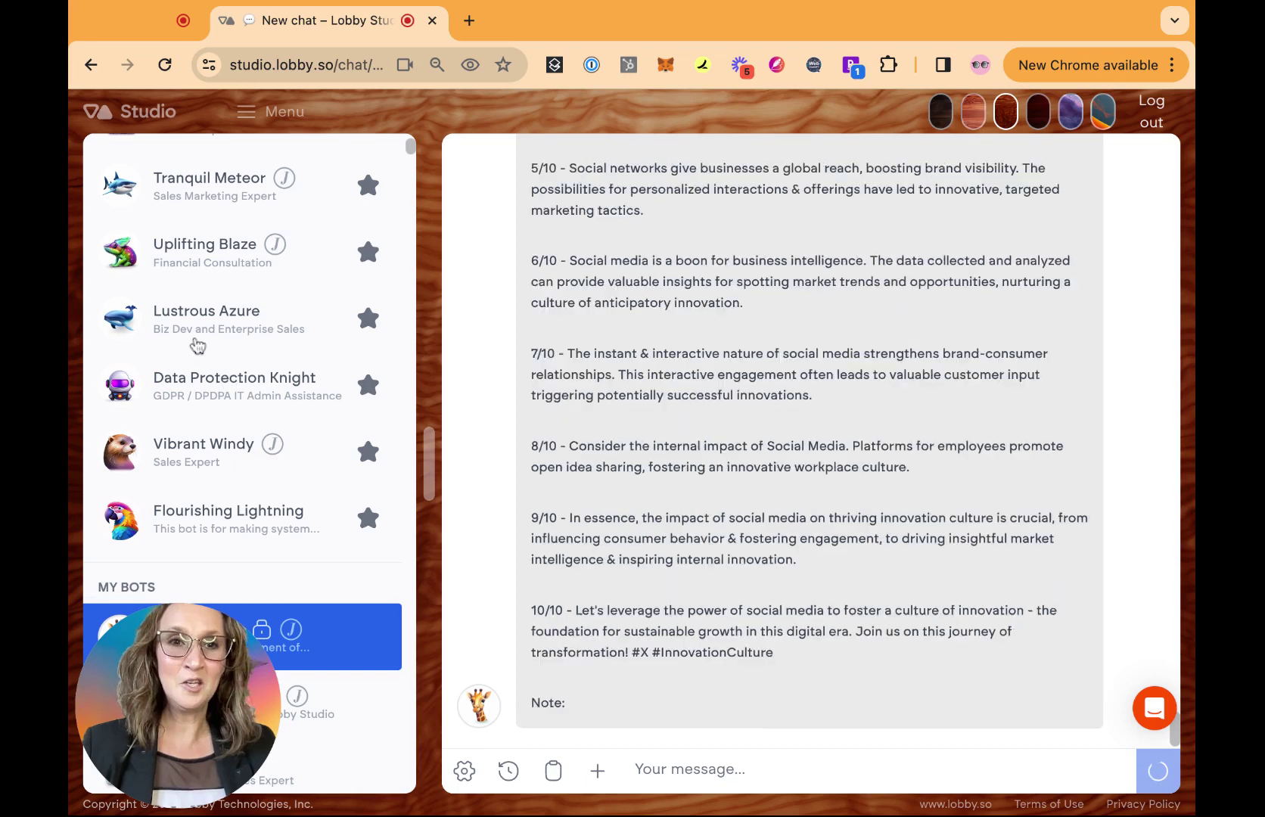
scroll(197, 346, down, 3)
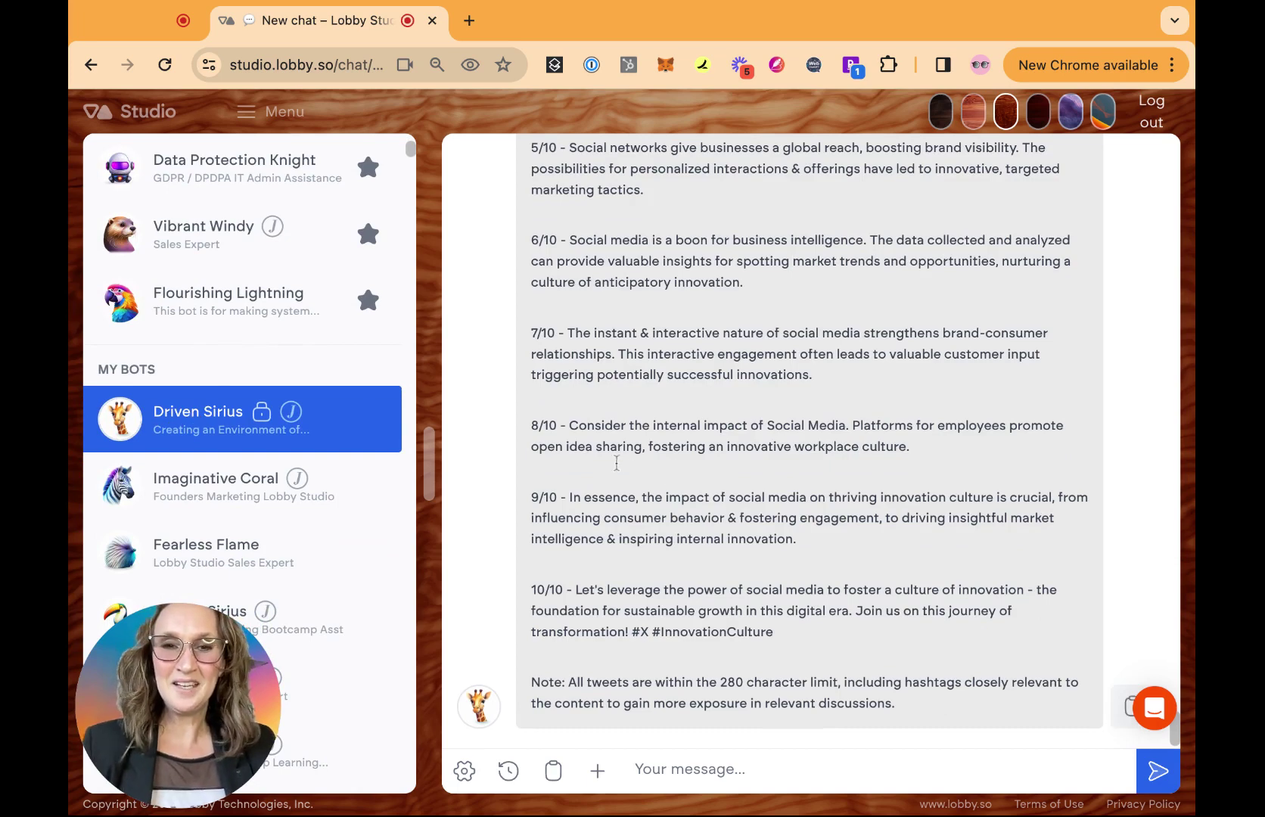
scroll(616, 463, up, 6)
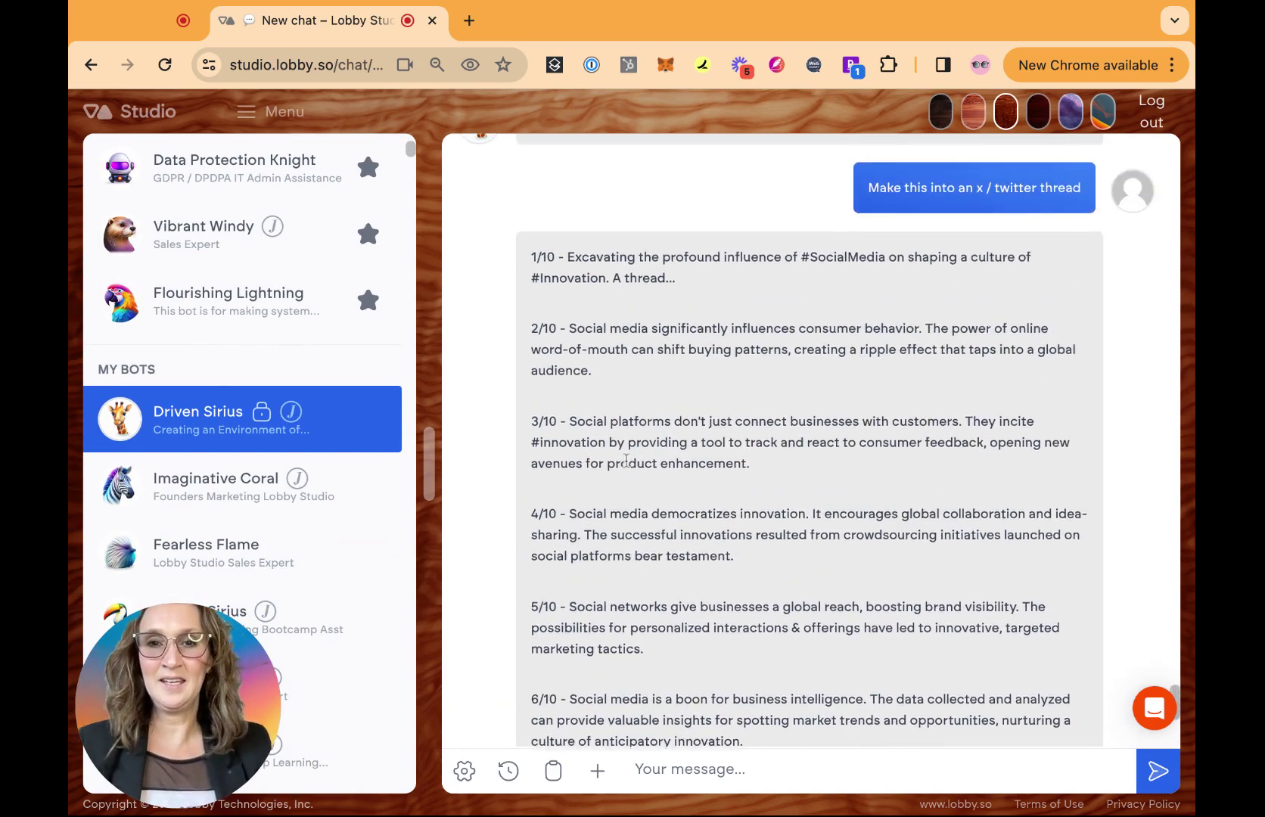
scroll(626, 462, up, 1)
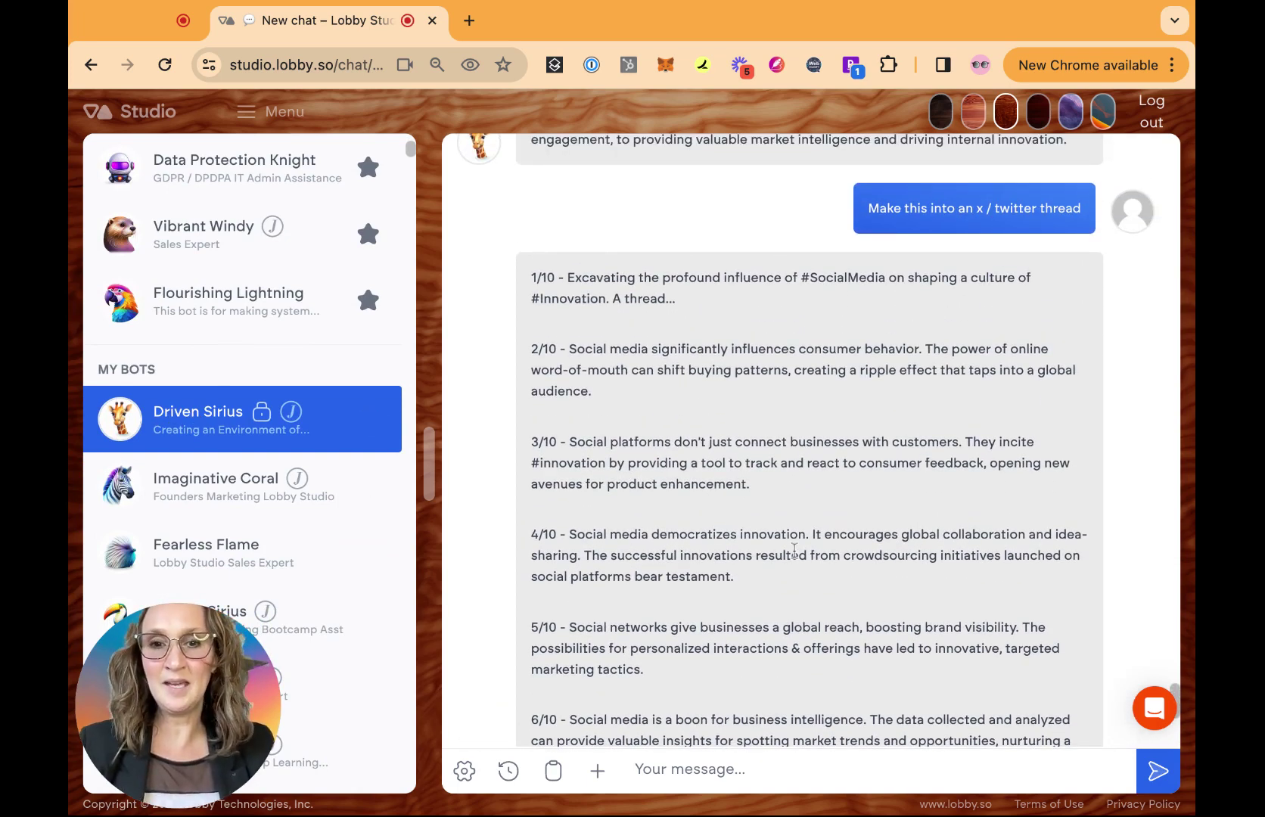
scroll(793, 550, down, 6)
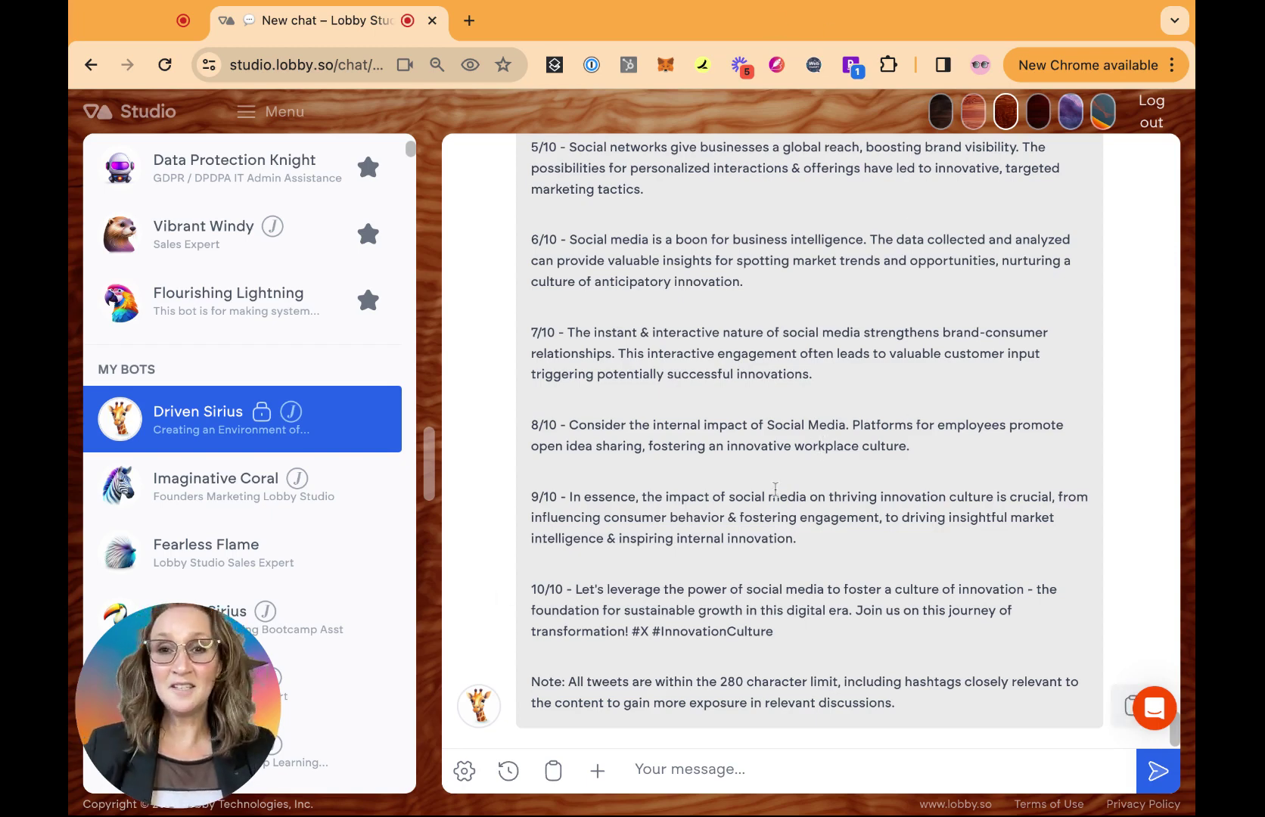
scroll(775, 488, up, 1)
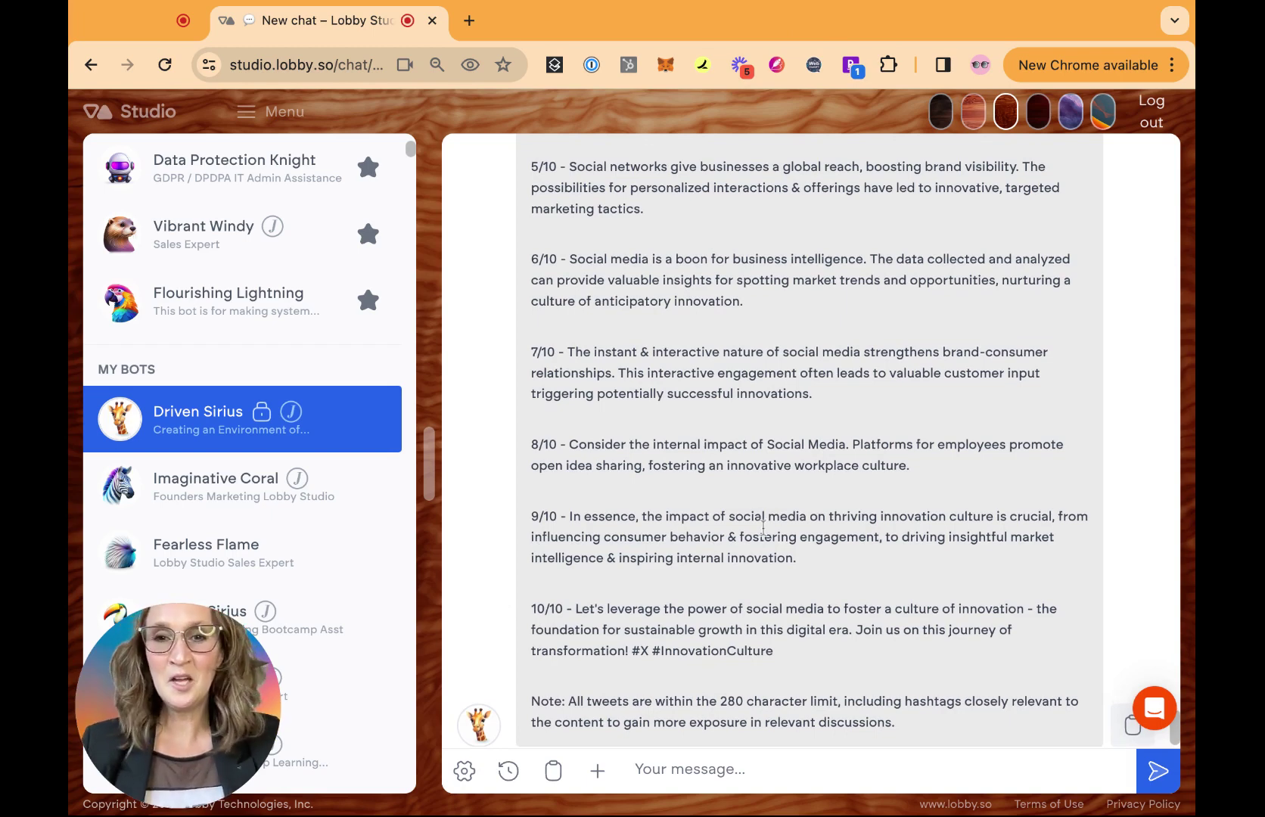
scroll(768, 525, down, 1)
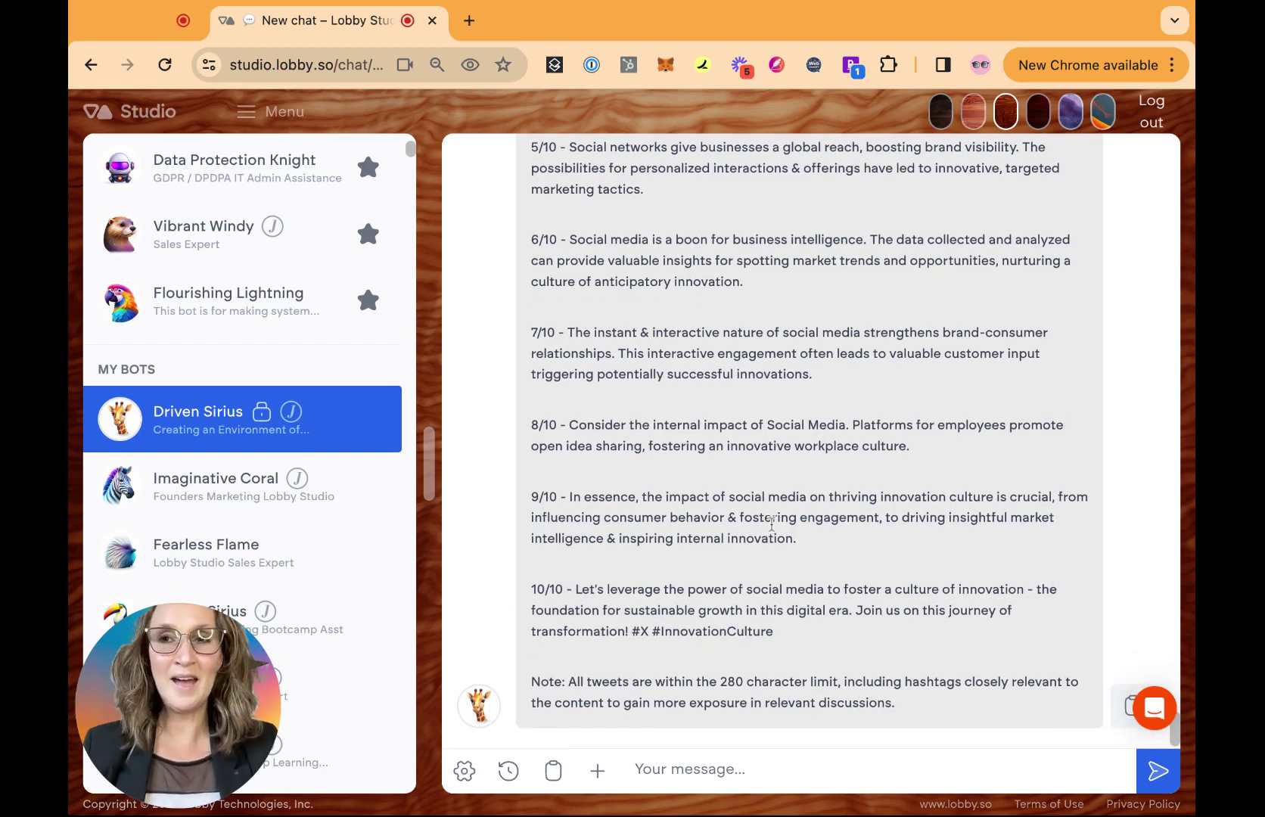